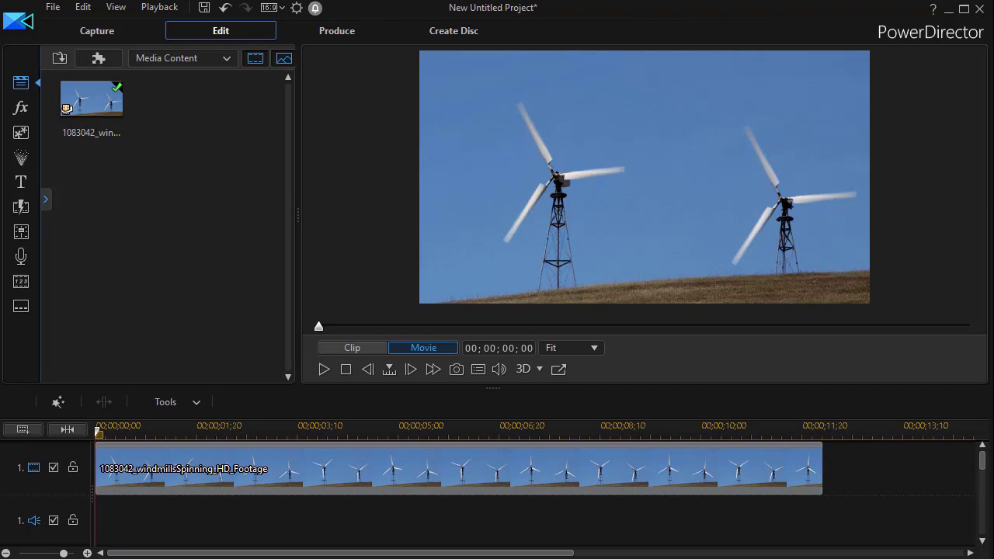
Preview the windmill clip, then enable Crop & Zoom in its Power Tools and widen the settings panel.
{"action": "left_click", "coordinate": [324, 369]}
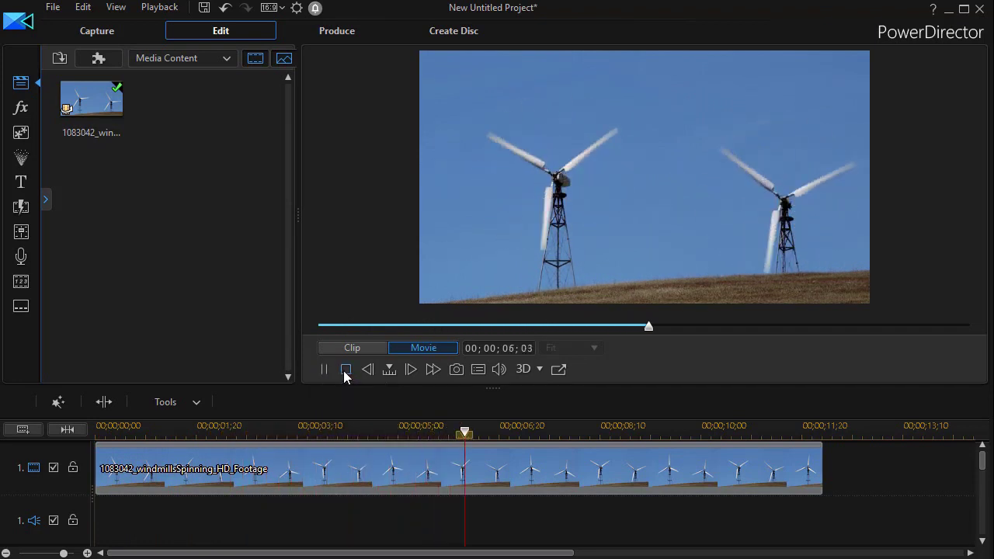
{"action": "left_click", "coordinate": [345, 370]}
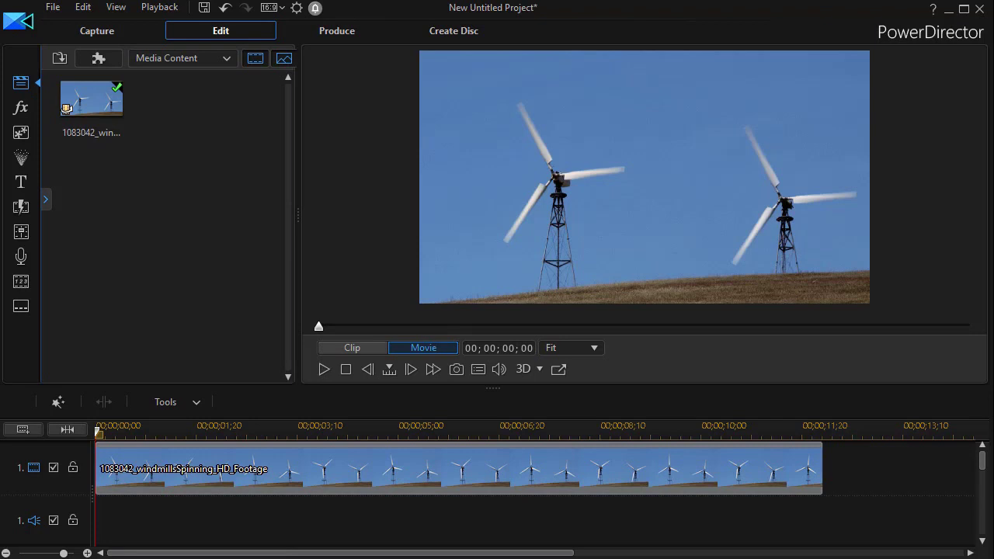
{"action": "left_click", "coordinate": [462, 473]}
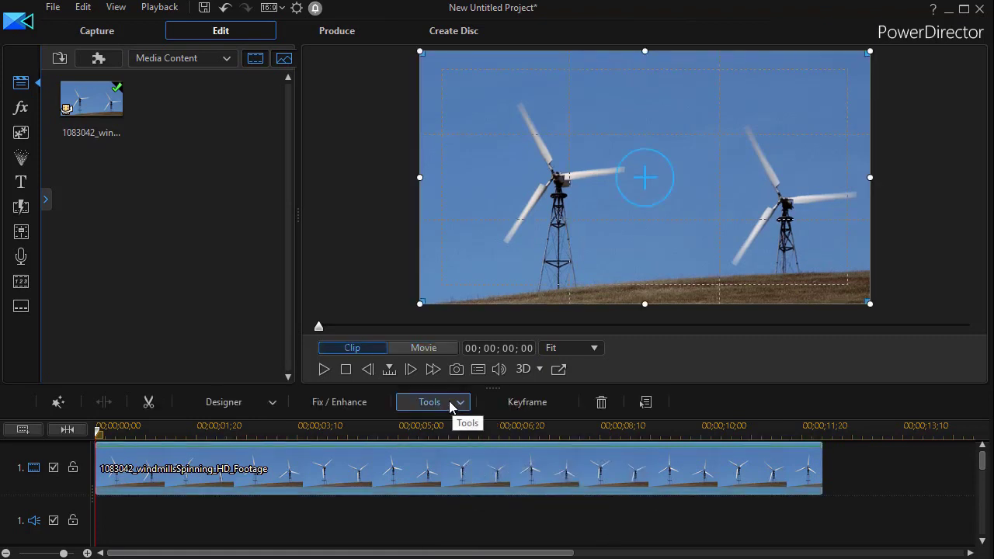
{"action": "left_click", "coordinate": [449, 404]}
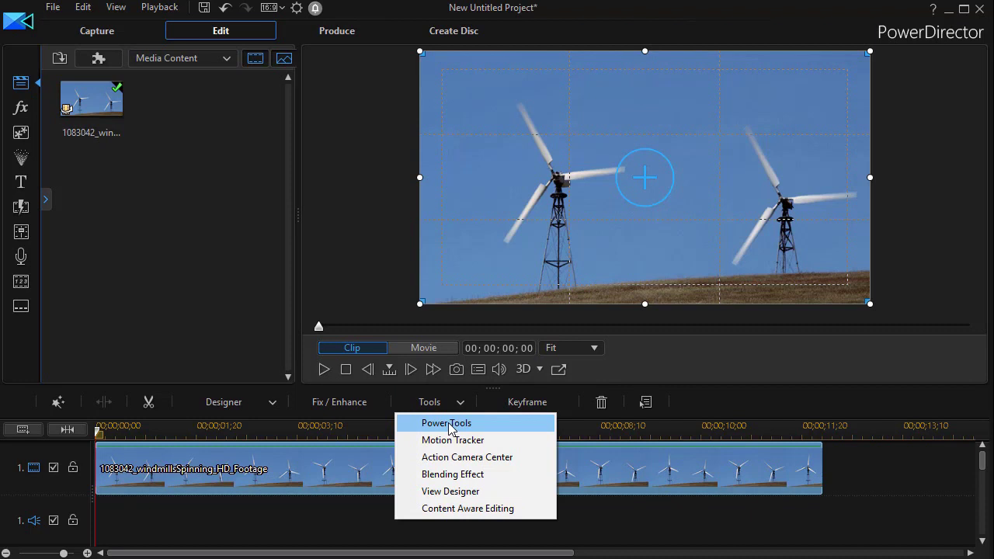
{"action": "left_click", "coordinate": [448, 423]}
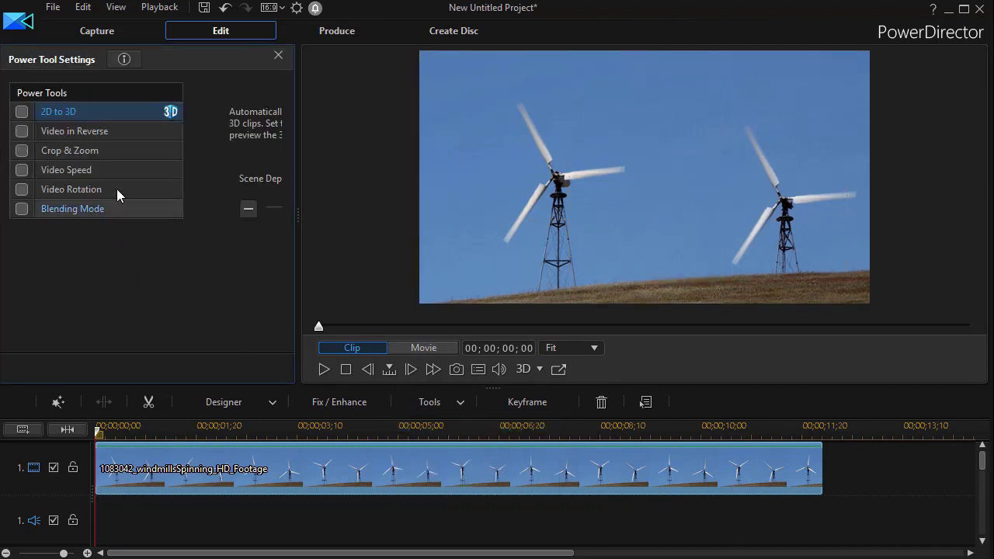
{"action": "left_click", "coordinate": [22, 151]}
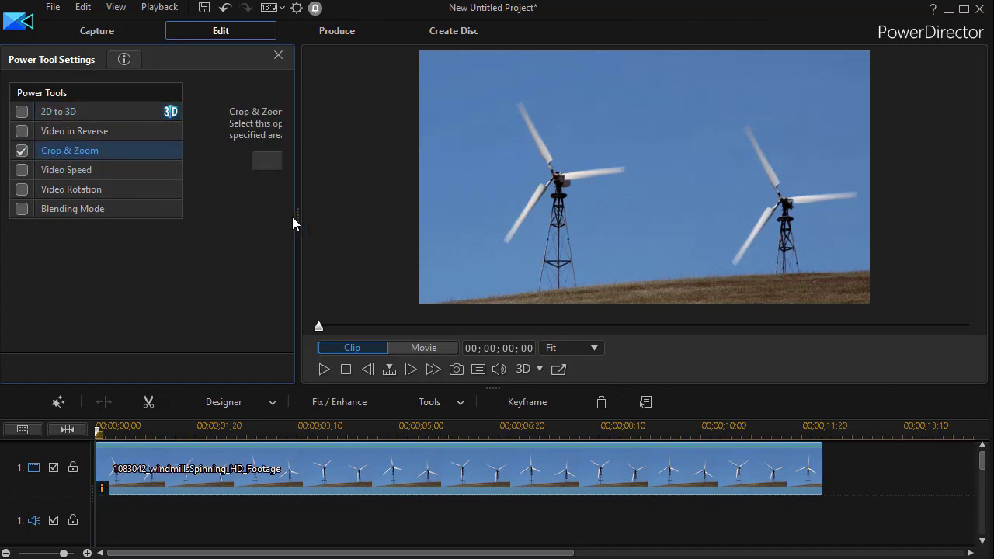
{"action": "left_click_drag", "start_coordinate": [298, 217], "coordinate": [390, 226]}
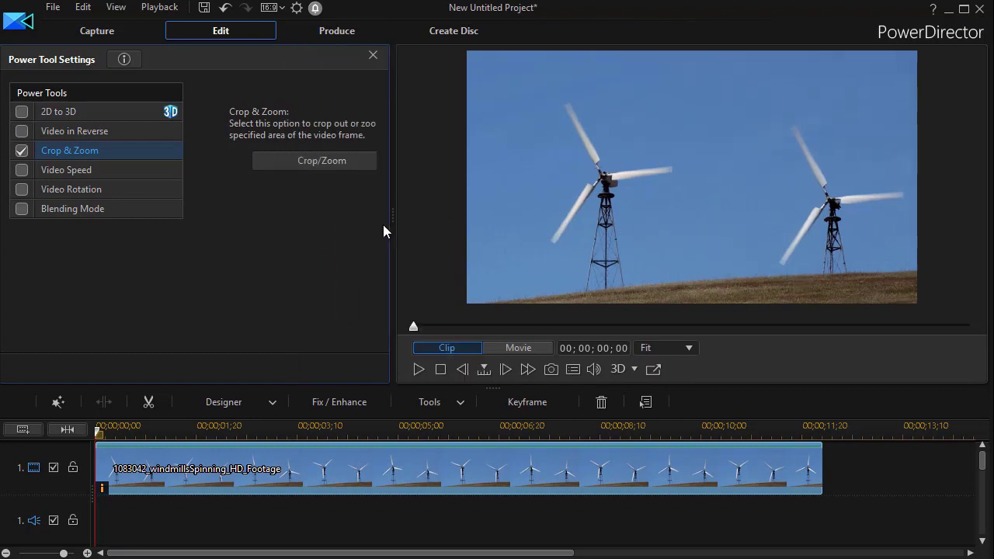
Open the Crop/Zoom editor for the windmill clip and scrub about two seconds in.
{"action": "left_click", "coordinate": [307, 160]}
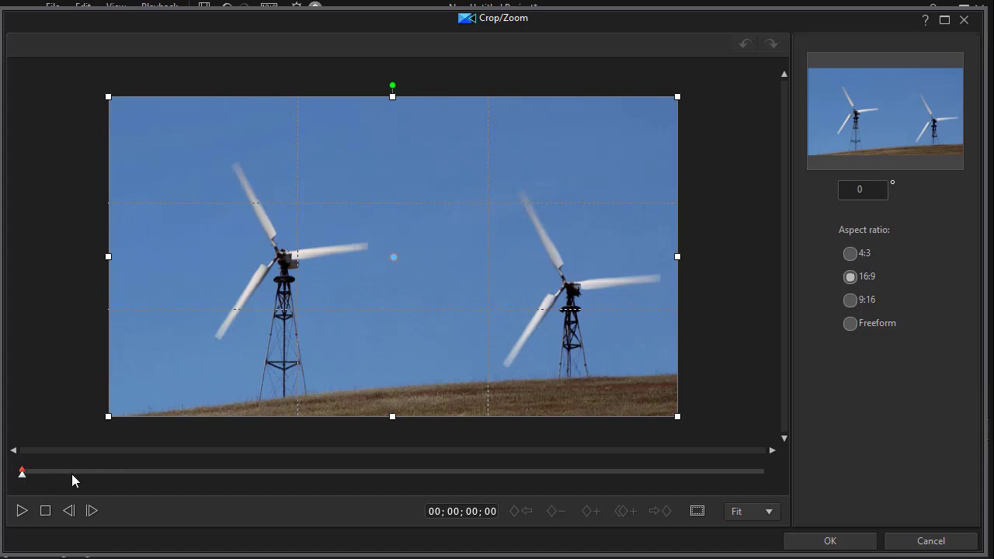
{"action": "left_click_drag", "start_coordinate": [73, 477], "coordinate": [134, 477]}
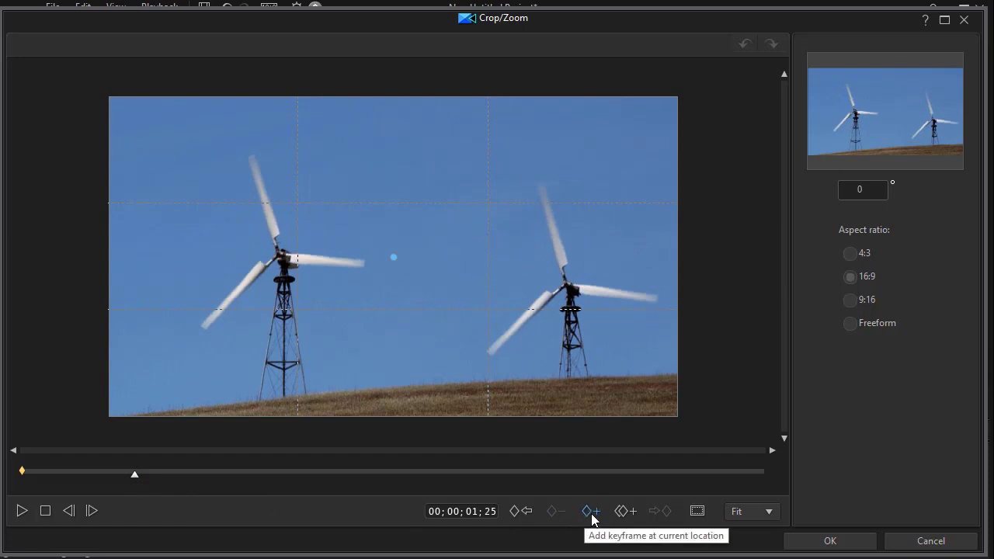
Add Crop/Zoom keyframes at 01;23, 02;22 and 04;16.
{"action": "left_click", "coordinate": [592, 512]}
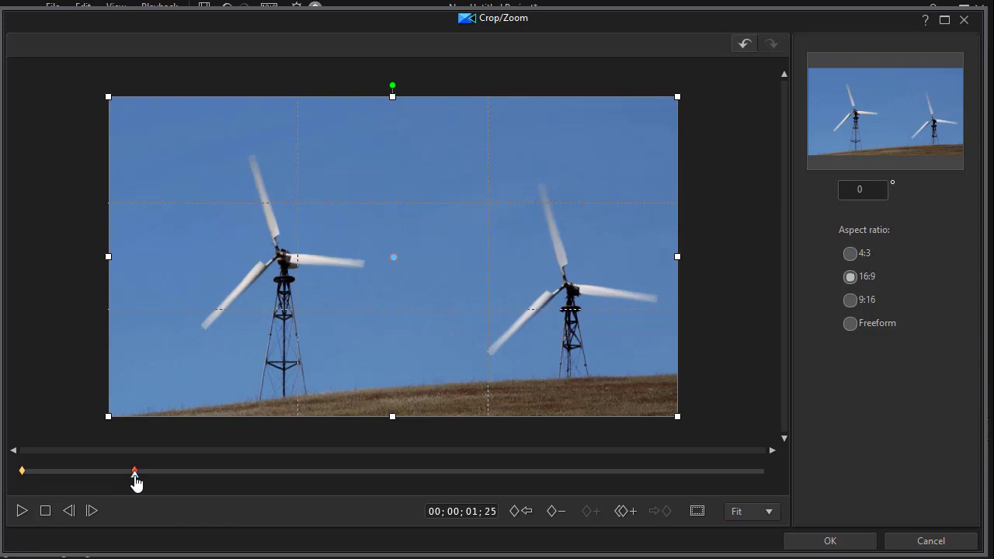
{"action": "mouse_move", "coordinate": [136, 482]}
{"action": "left_mouse_down"}
{"action": "mouse_move", "coordinate": [166, 484]}
{"action": "mouse_move", "coordinate": [115, 483]}
{"action": "mouse_move", "coordinate": [153, 488]}
{"action": "mouse_move", "coordinate": [132, 487]}
{"action": "left_mouse_up"}
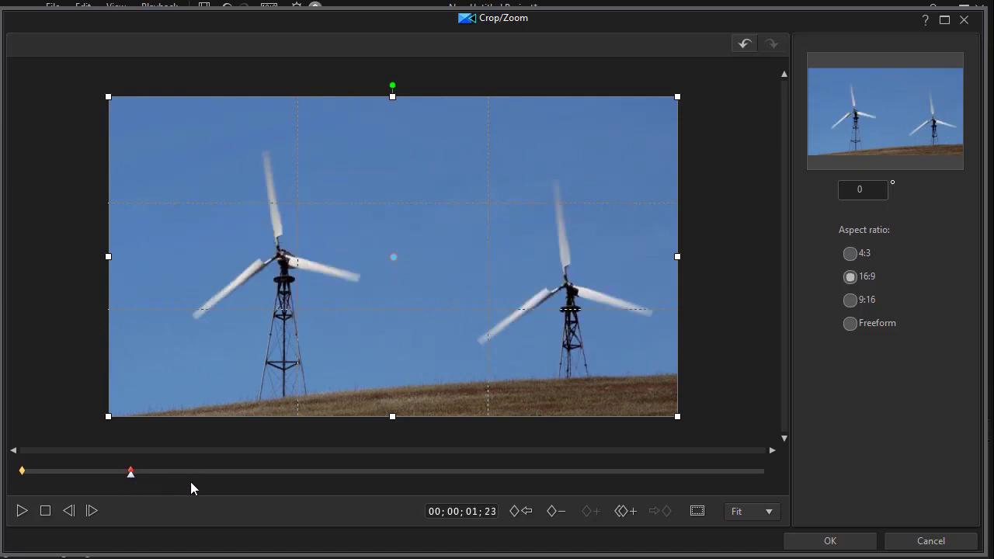
{"action": "left_click", "coordinate": [188, 474]}
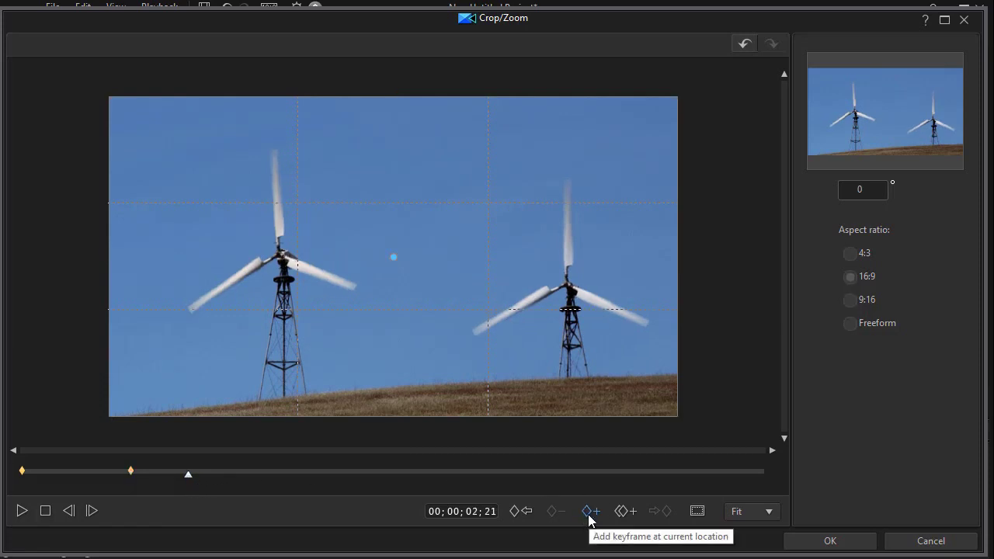
{"action": "left_click", "coordinate": [590, 519]}
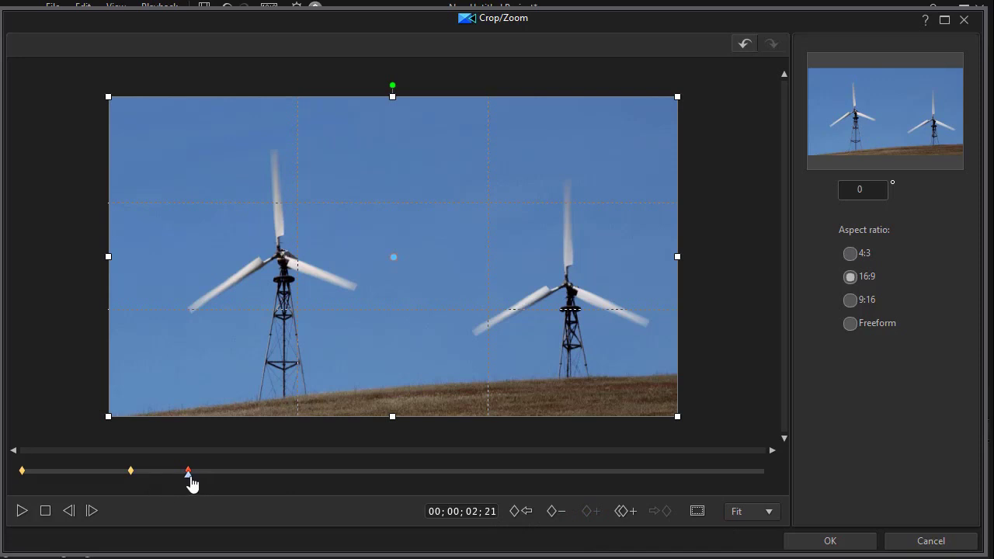
{"action": "left_click_drag", "start_coordinate": [191, 485], "coordinate": [194, 483]}
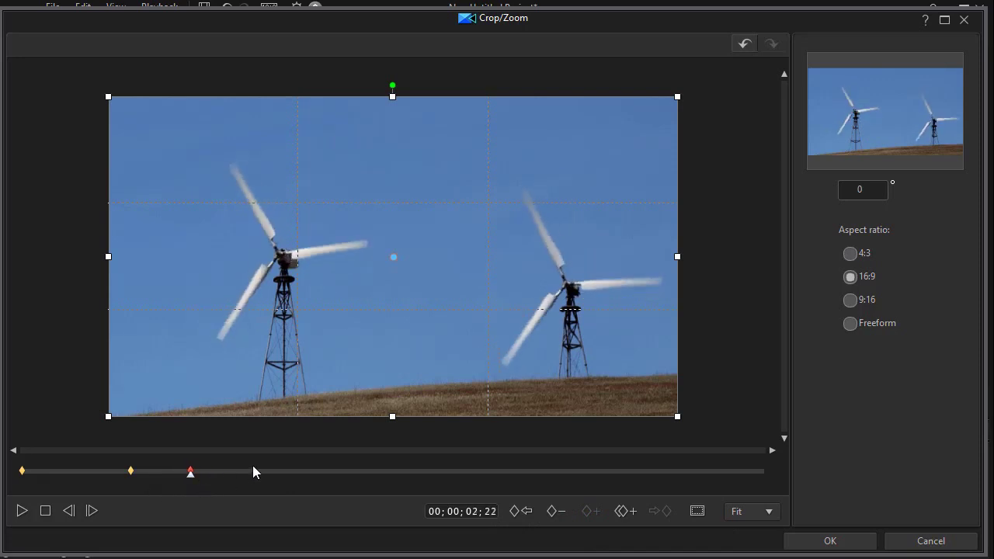
{"action": "left_click", "coordinate": [301, 474]}
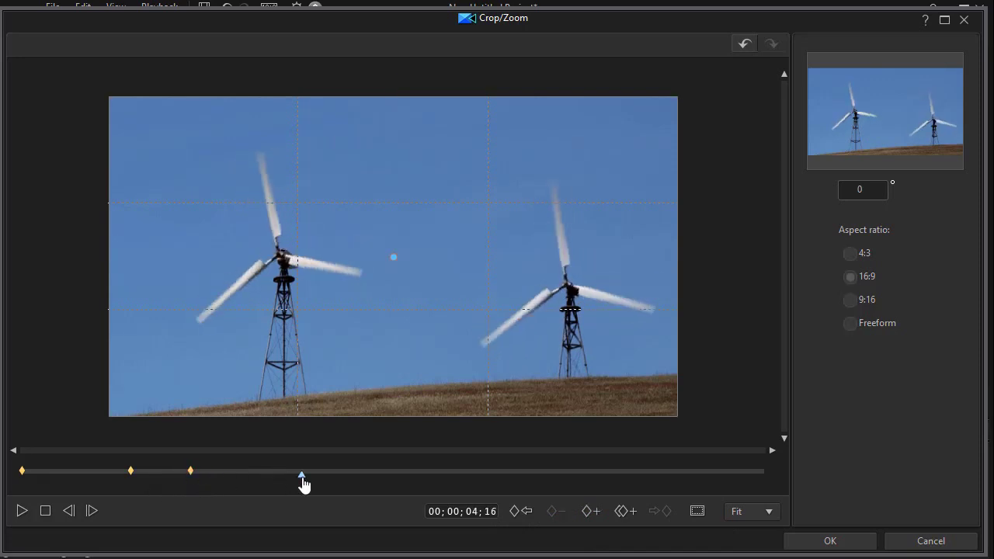
{"action": "left_click", "coordinate": [589, 512]}
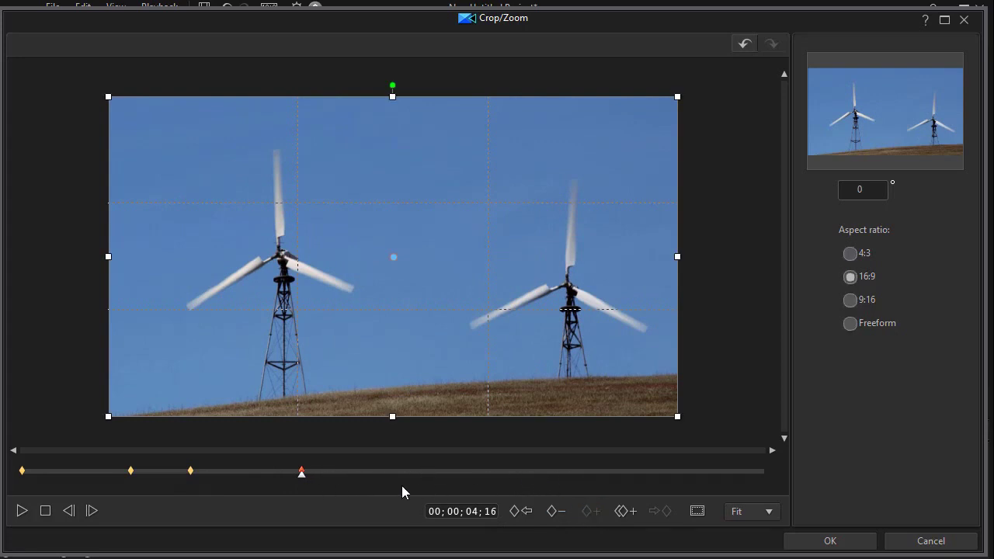
Duplicate the previous keyframe at 06;20 and add a final keyframe at the clip end, 12;01.
{"action": "left_click", "coordinate": [433, 475]}
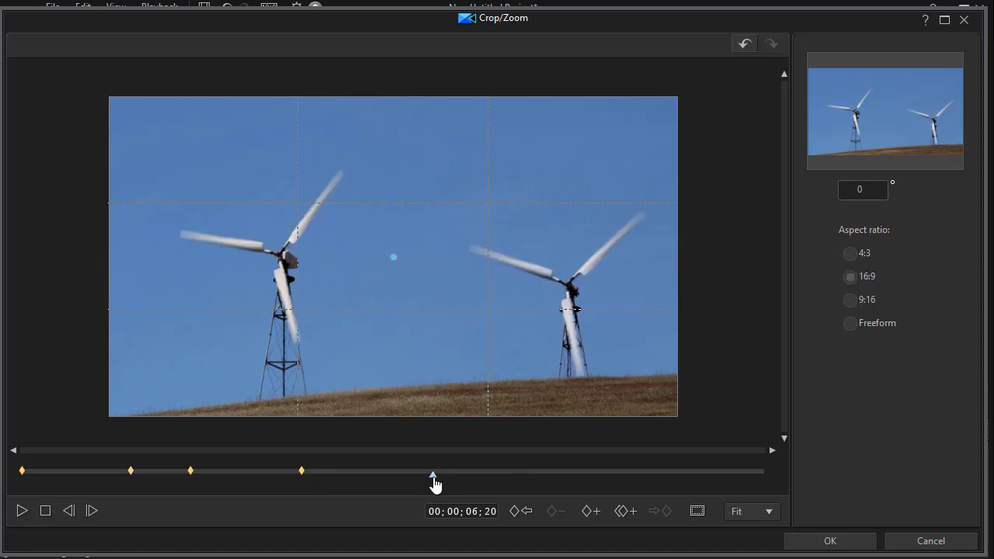
{"action": "left_click", "coordinate": [625, 514]}
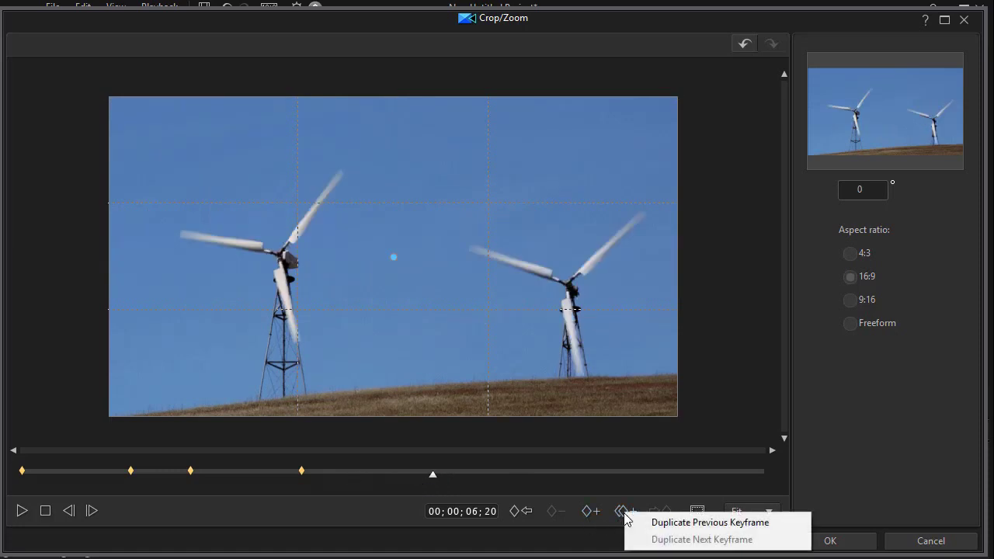
{"action": "left_click", "coordinate": [680, 522]}
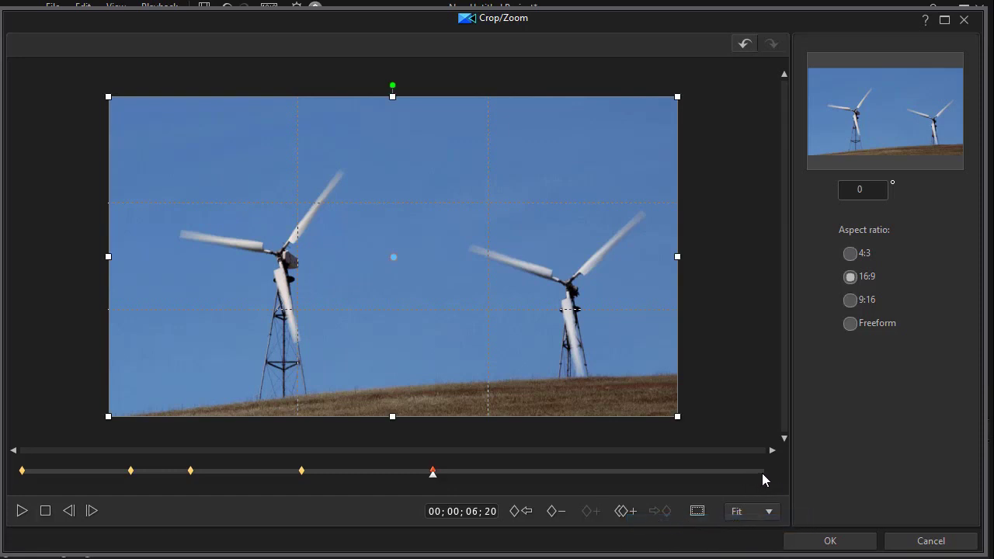
{"action": "left_click", "coordinate": [762, 472]}
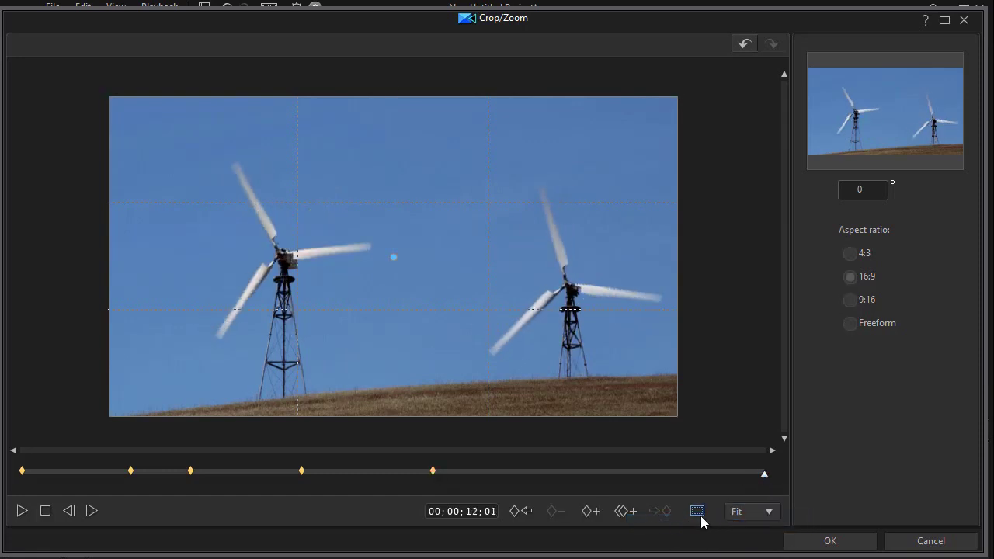
{"action": "left_click", "coordinate": [589, 514]}
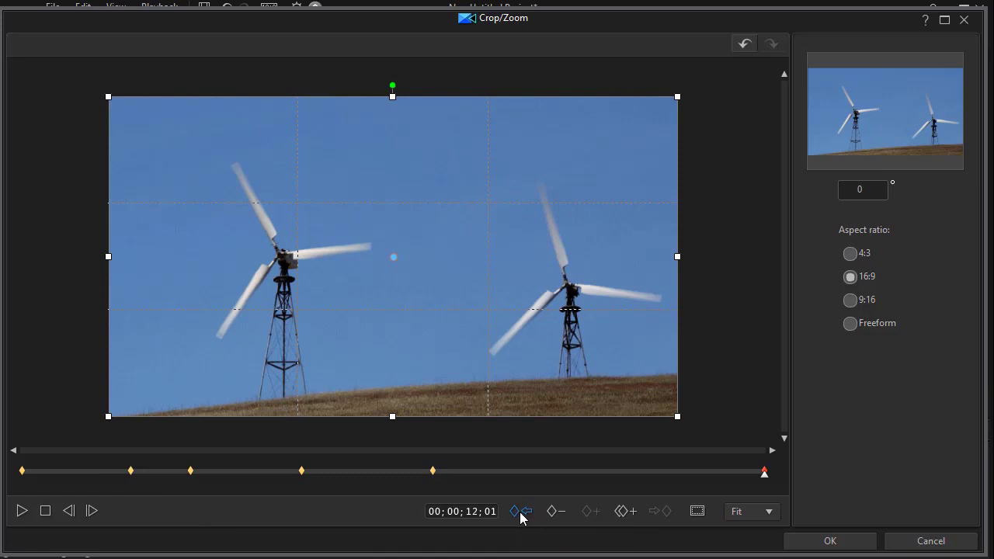
Step back through the keyframes from 06;20 to 01;23, then forward to the full-frame 02;22 keyframe.
{"action": "left_click", "coordinate": [519, 511]}
{"action": "left_click", "coordinate": [520, 513]}
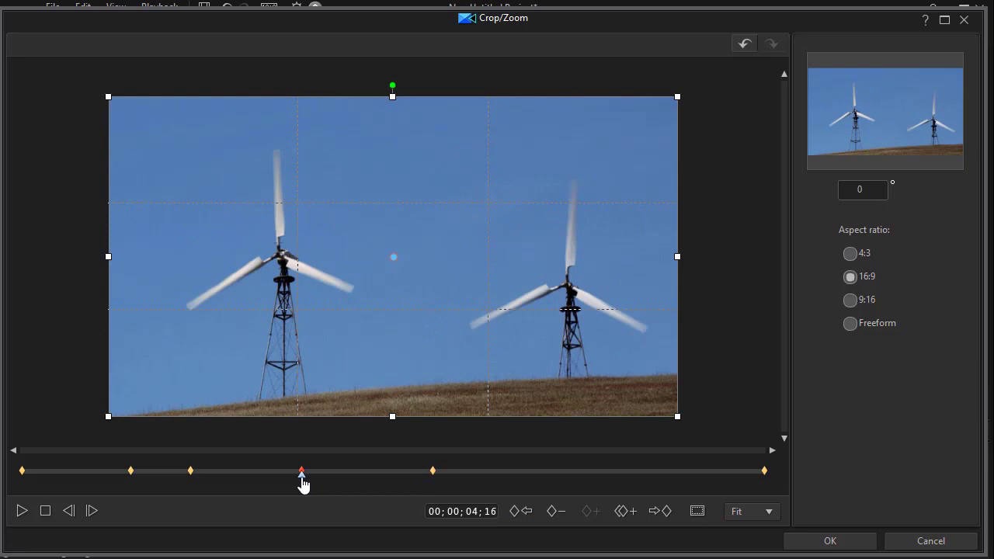
{"action": "left_click", "coordinate": [521, 512]}
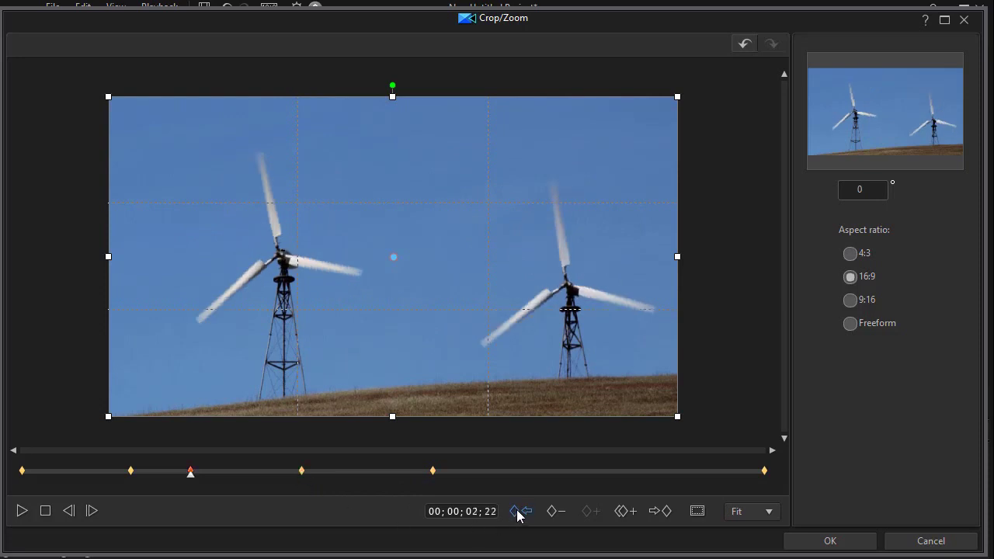
{"action": "left_click", "coordinate": [520, 514]}
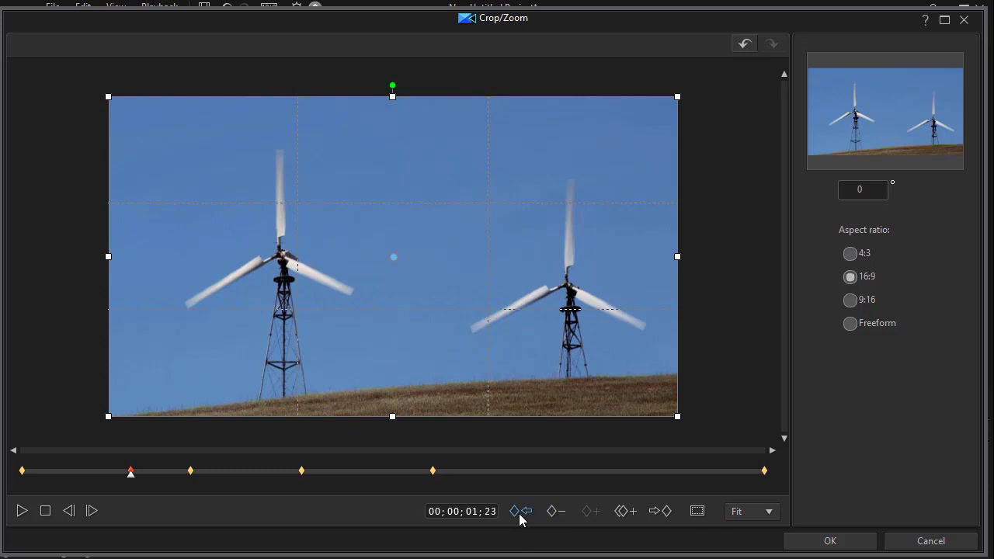
{"action": "left_click", "coordinate": [660, 513]}
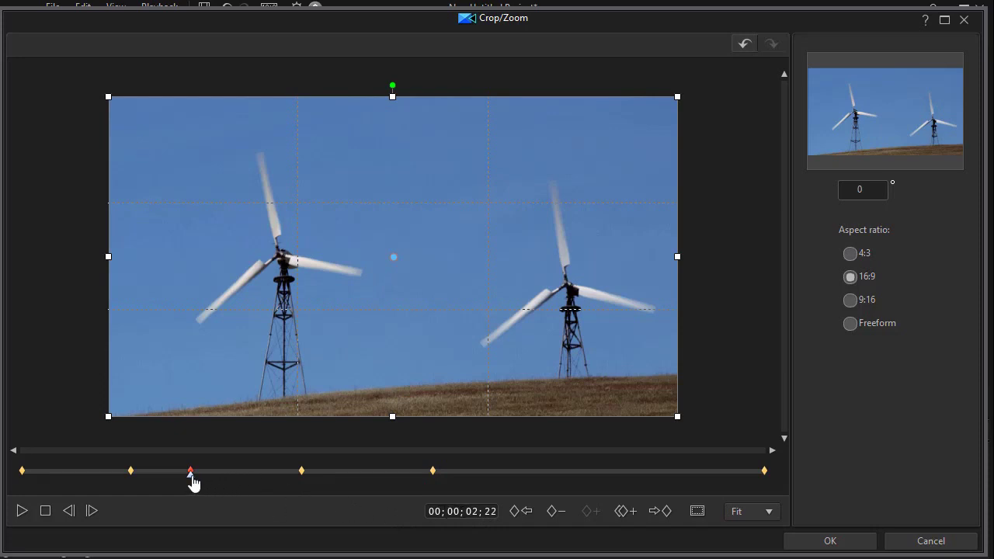
Move the 02;22 keyframe to 02;27 and crop it tightly onto the left turbine.
{"action": "left_click_drag", "start_coordinate": [195, 484], "coordinate": [208, 485]}
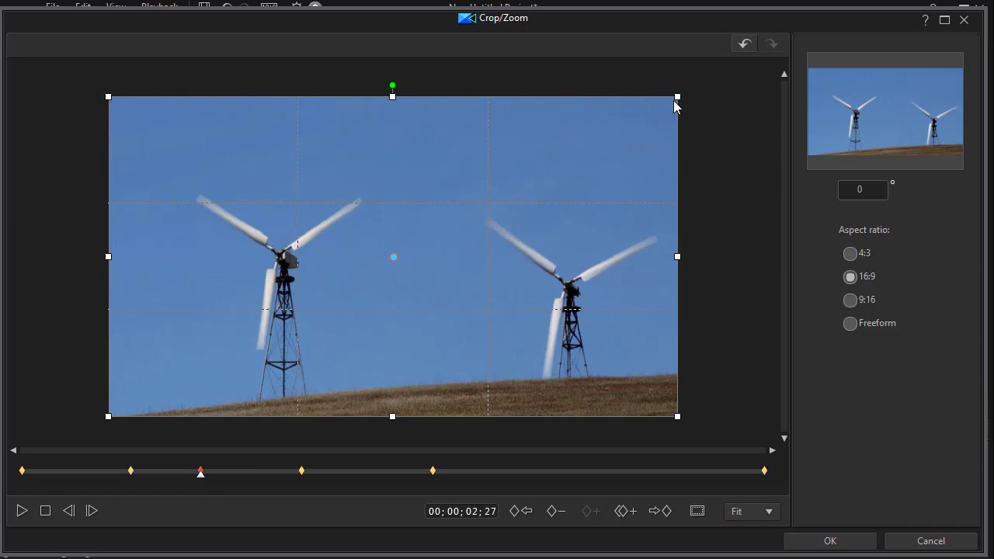
{"action": "left_click_drag", "start_coordinate": [677, 95], "coordinate": [539, 164]}
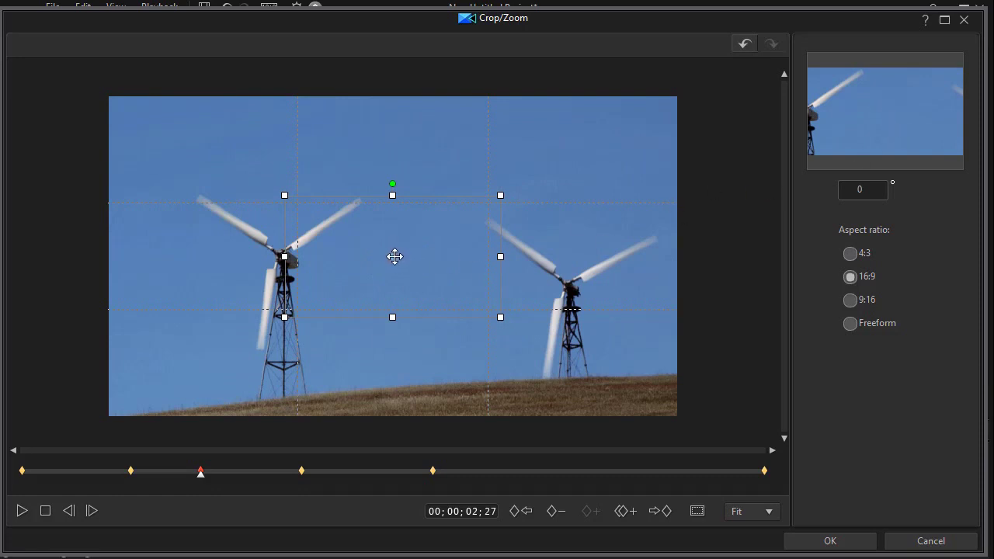
{"action": "left_click_drag", "start_coordinate": [394, 256], "coordinate": [279, 257]}
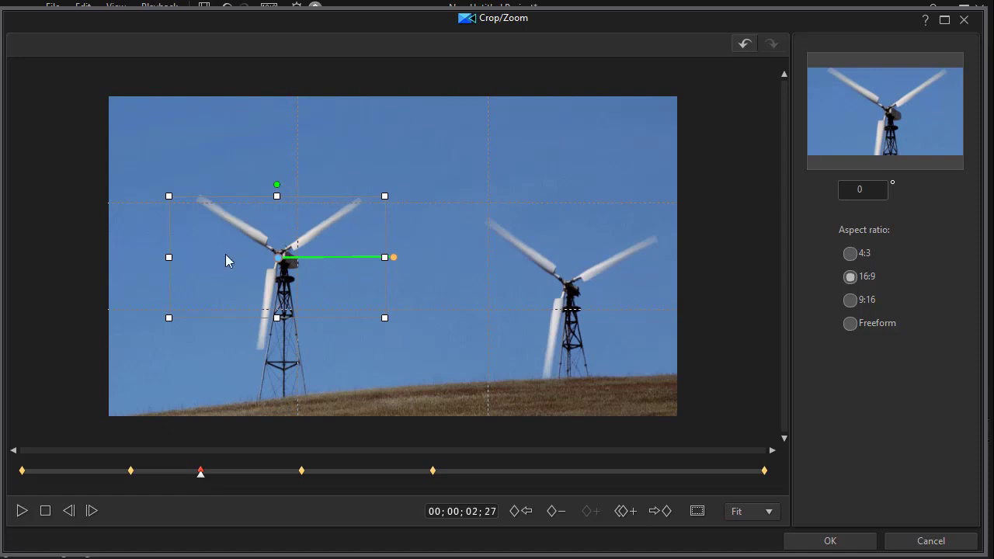
{"action": "left_click", "coordinate": [44, 512]}
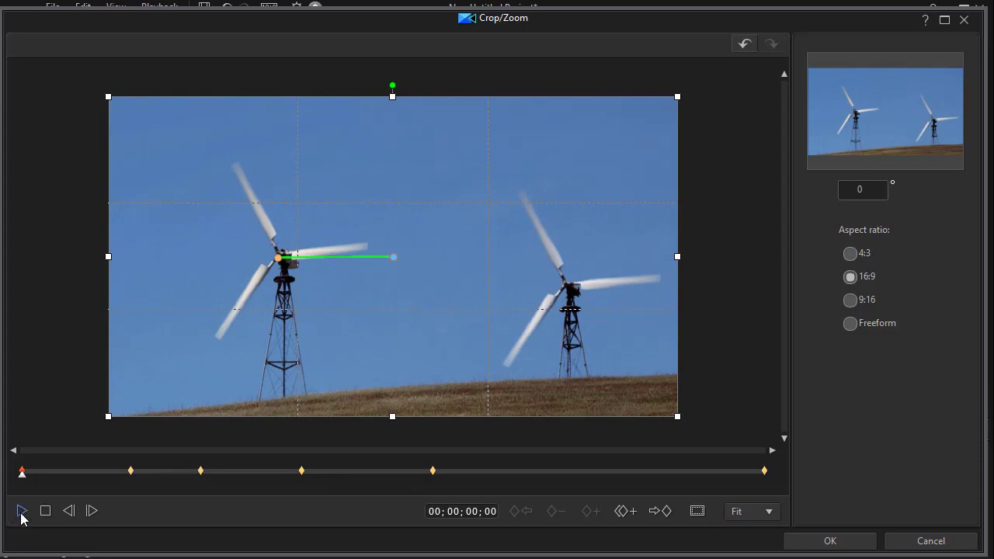
Play back the zoom, then step through keyframes to the zoomed-out one at 04;16.
{"action": "left_click", "coordinate": [21, 515]}
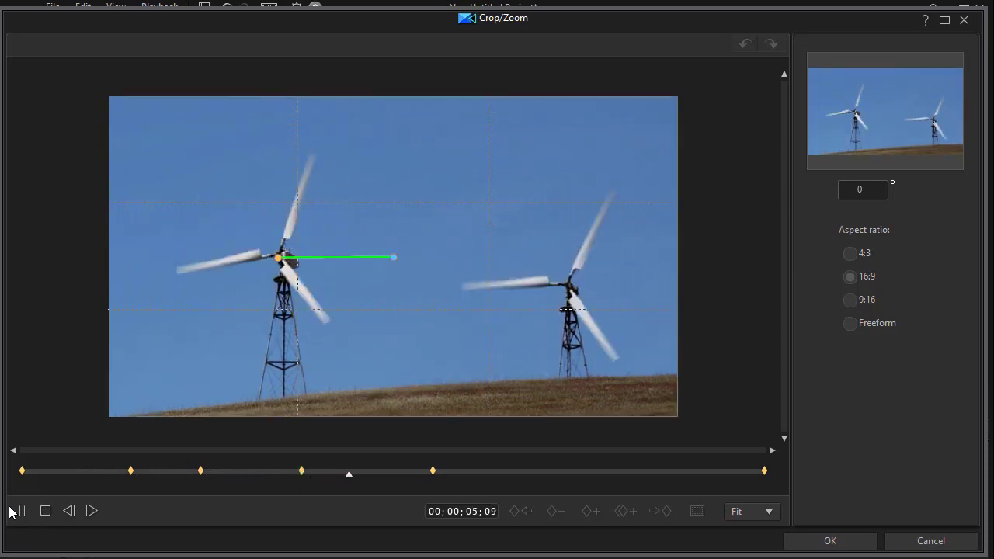
{"action": "left_click", "coordinate": [45, 510]}
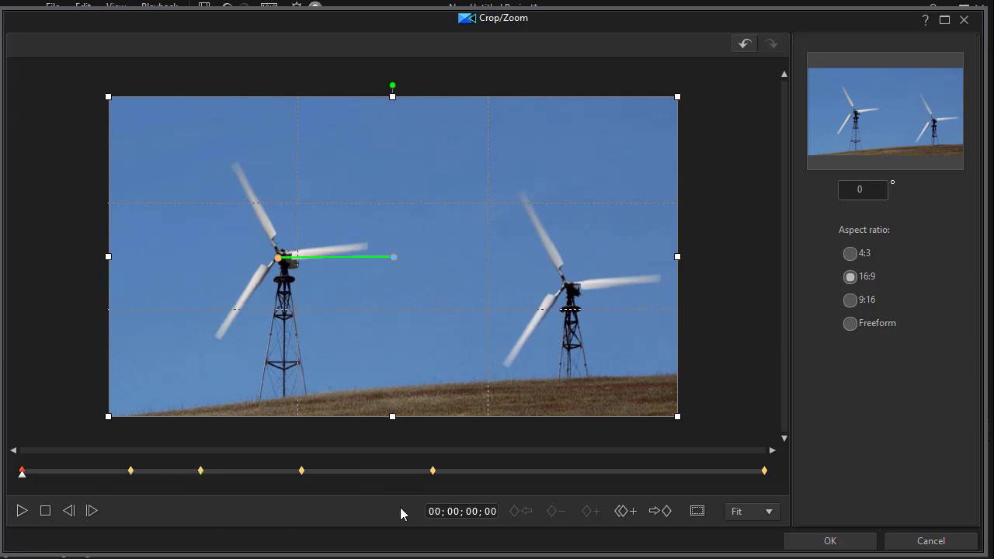
{"action": "left_click", "coordinate": [663, 512]}
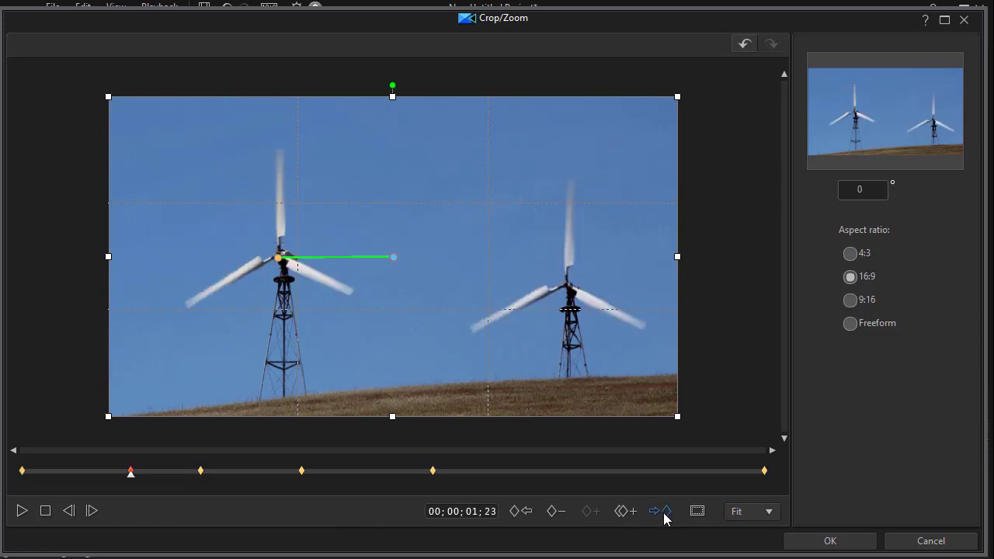
{"action": "left_click", "coordinate": [664, 512]}
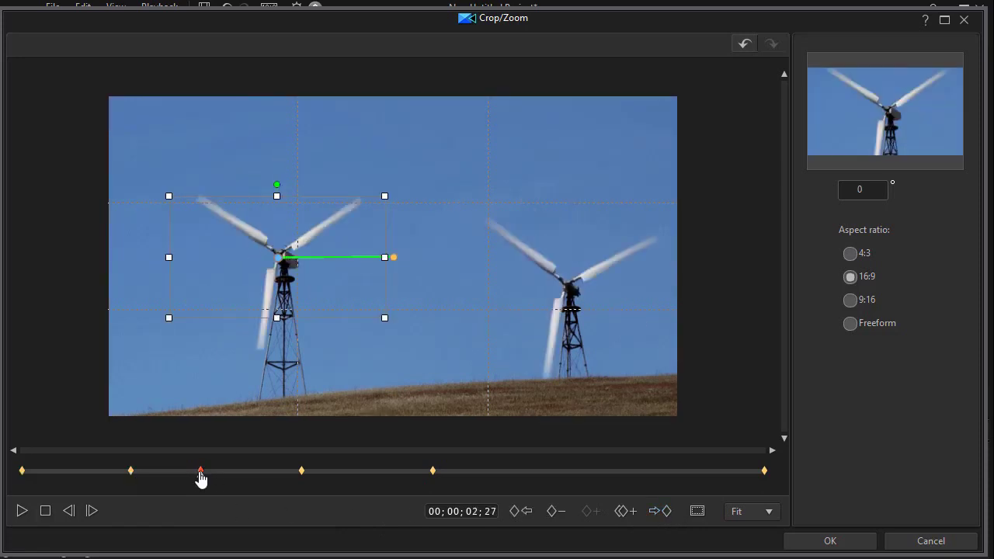
{"action": "left_click", "coordinate": [659, 512]}
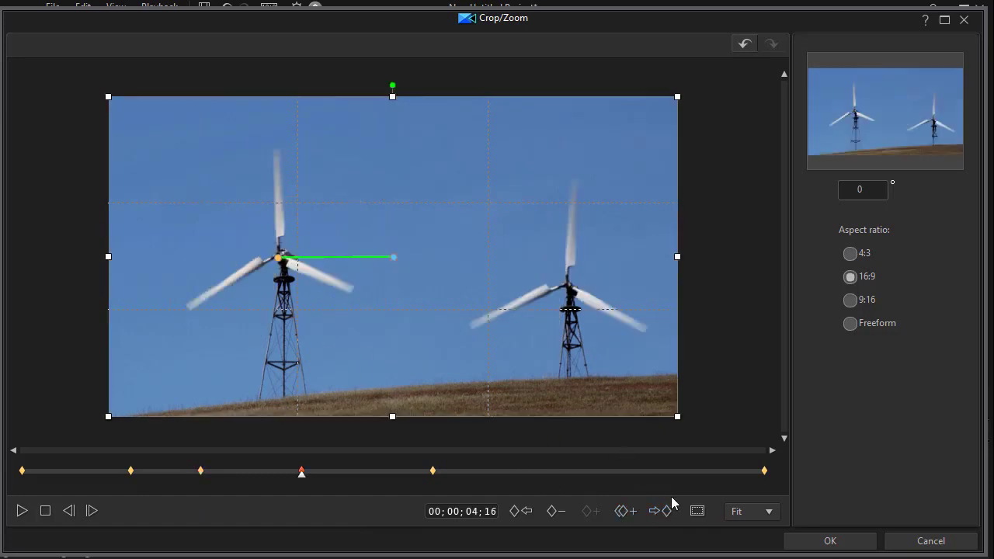
Hold the left-turbine zoom with a duplicate keyframe at 03;25 and move the zoom-out keyframe to 05;06.
{"action": "left_click", "coordinate": [257, 472]}
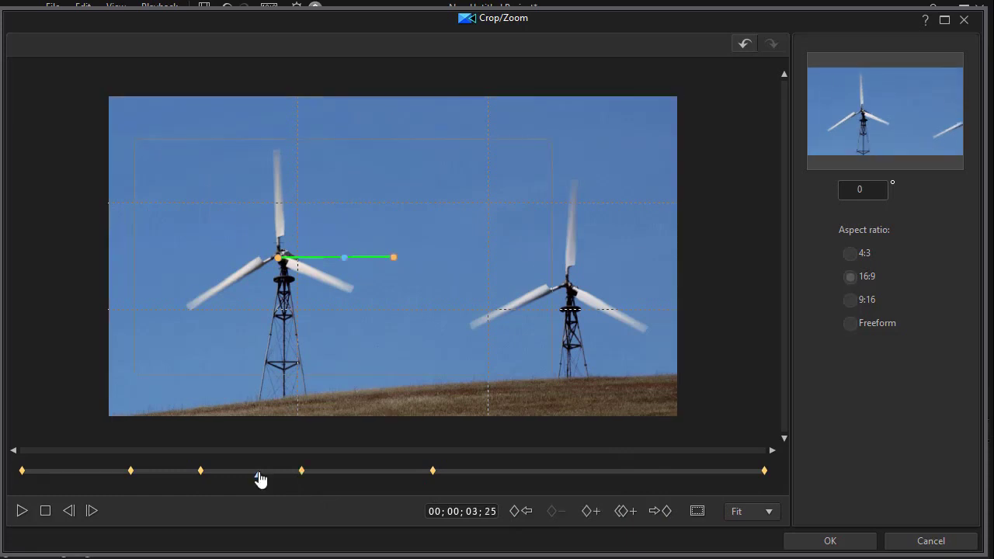
{"action": "left_click", "coordinate": [629, 513]}
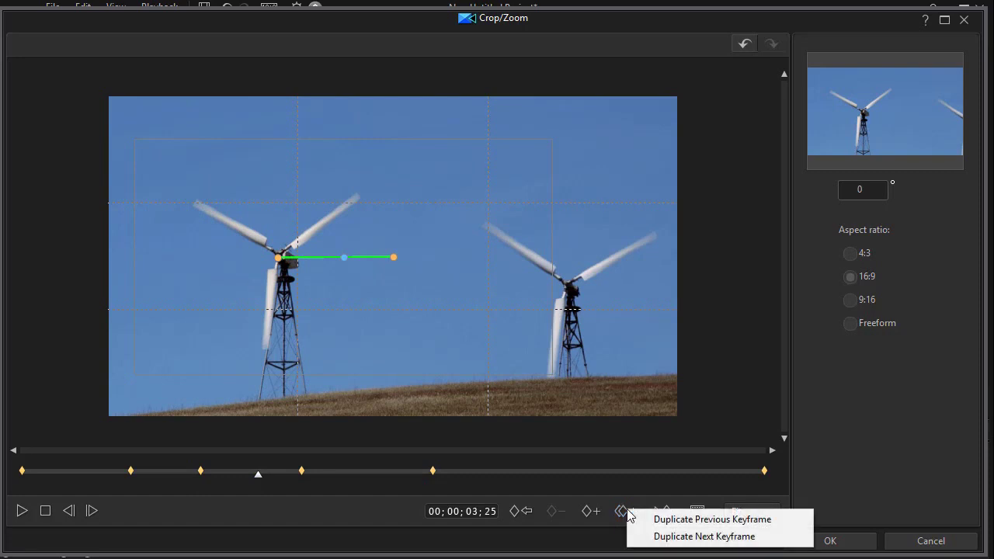
{"action": "left_click", "coordinate": [677, 526]}
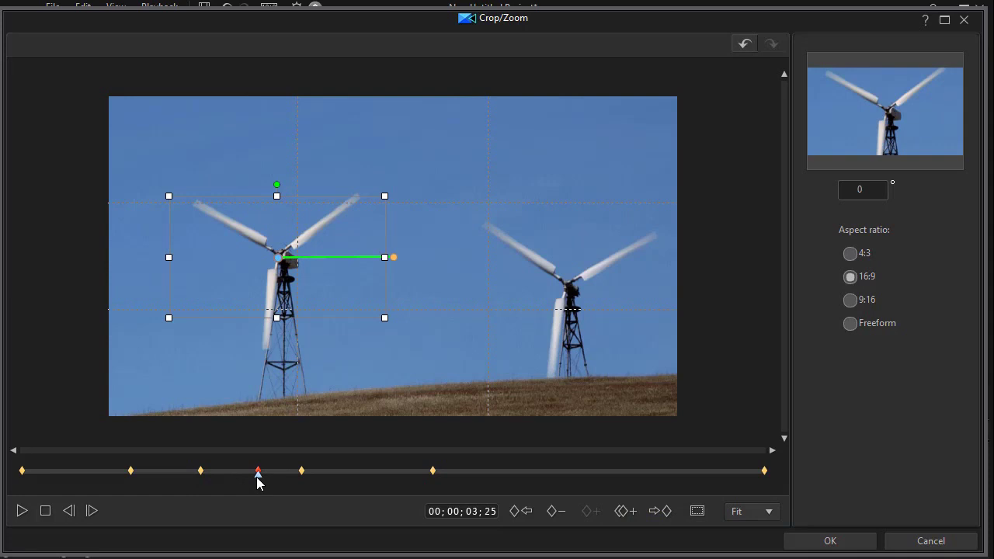
{"action": "left_click", "coordinate": [516, 518]}
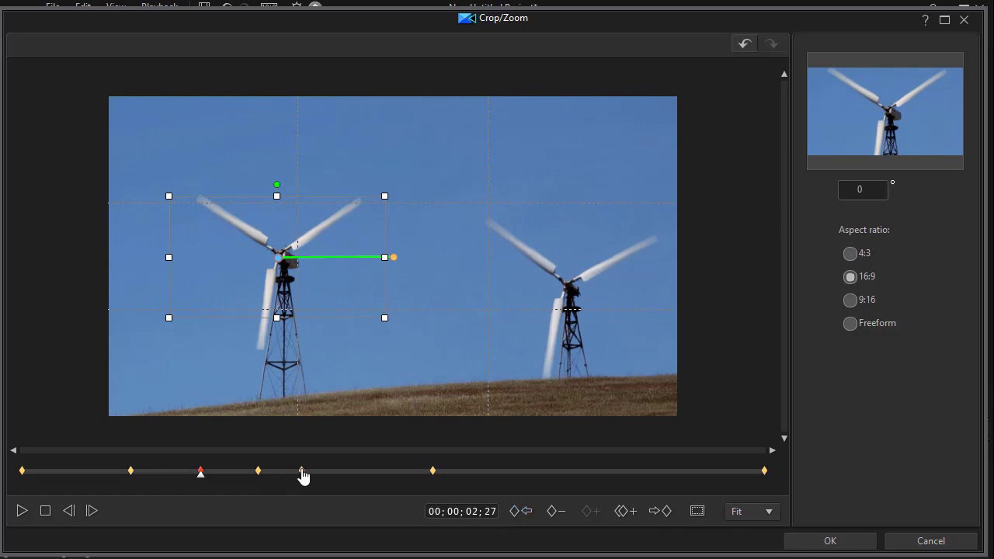
{"action": "left_click_drag", "start_coordinate": [302, 476], "coordinate": [342, 483]}
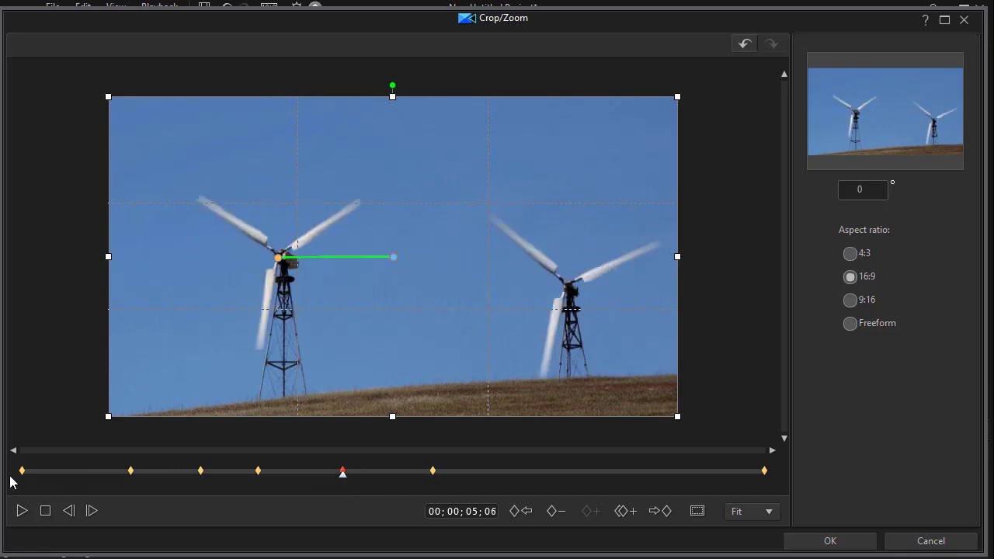
{"action": "left_click", "coordinate": [47, 512]}
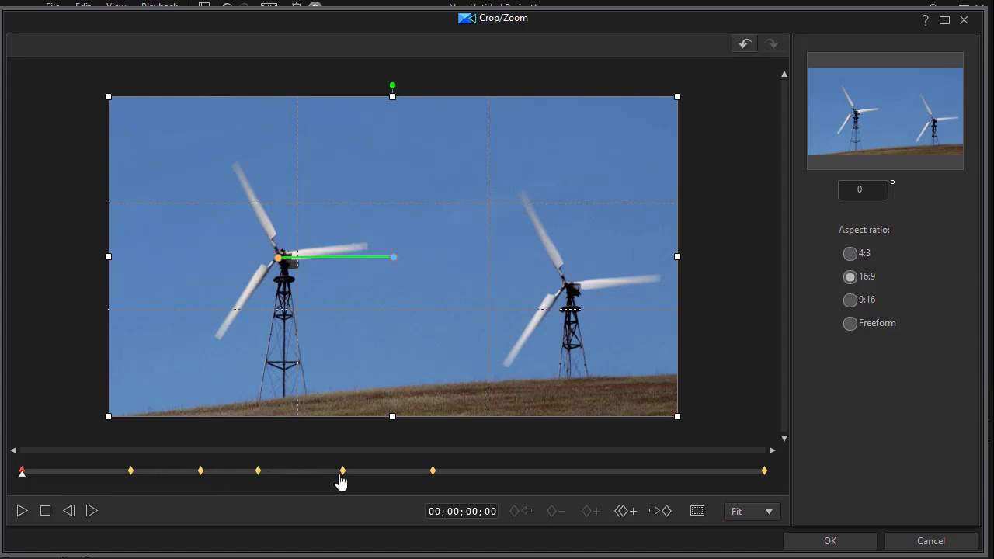
{"action": "left_click", "coordinate": [21, 513]}
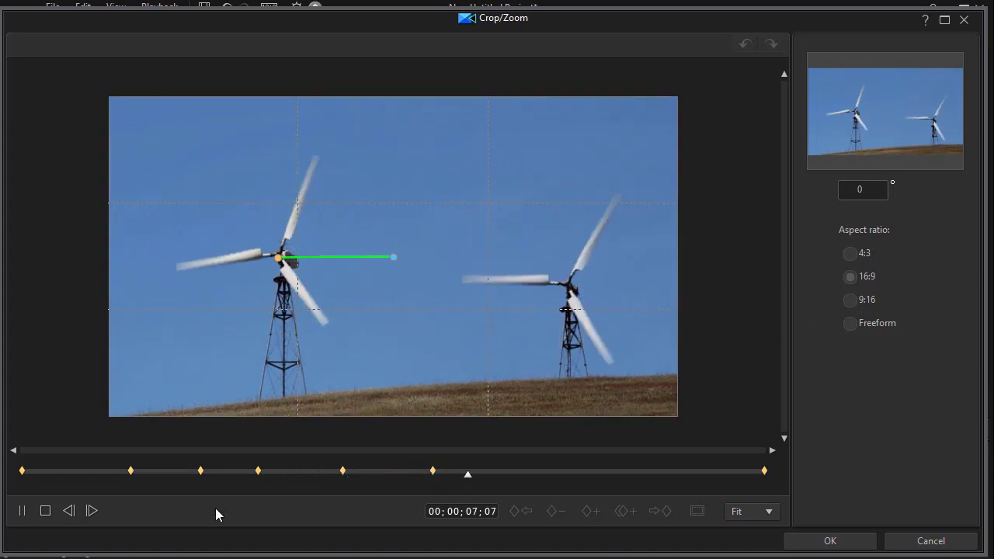
{"action": "left_click", "coordinate": [45, 514]}
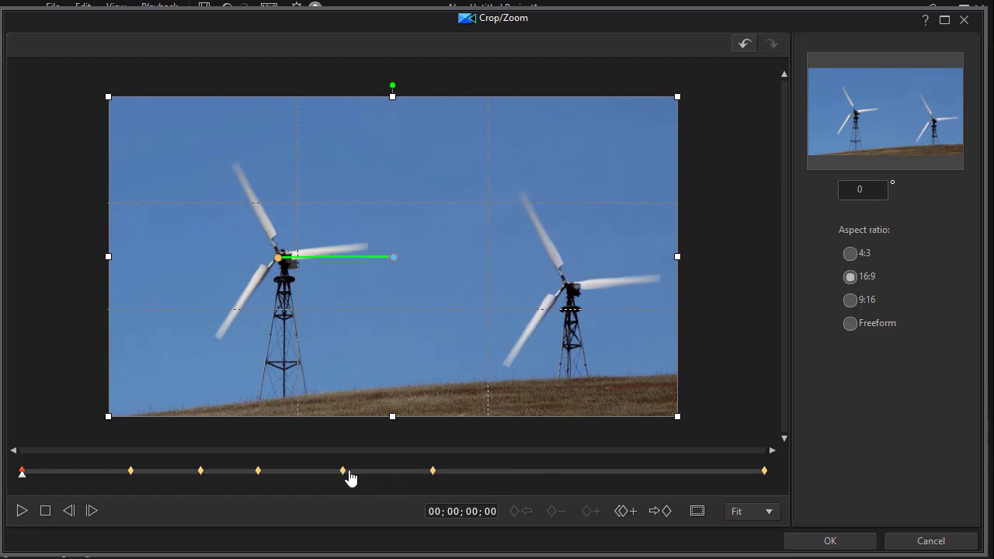
{"action": "left_click", "coordinate": [658, 514]}
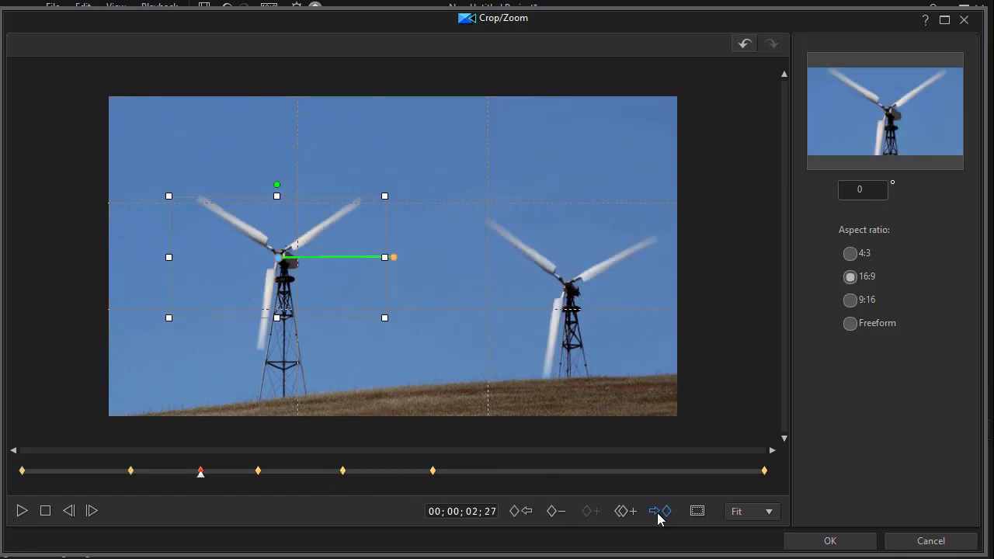
{"action": "left_click", "coordinate": [658, 519]}
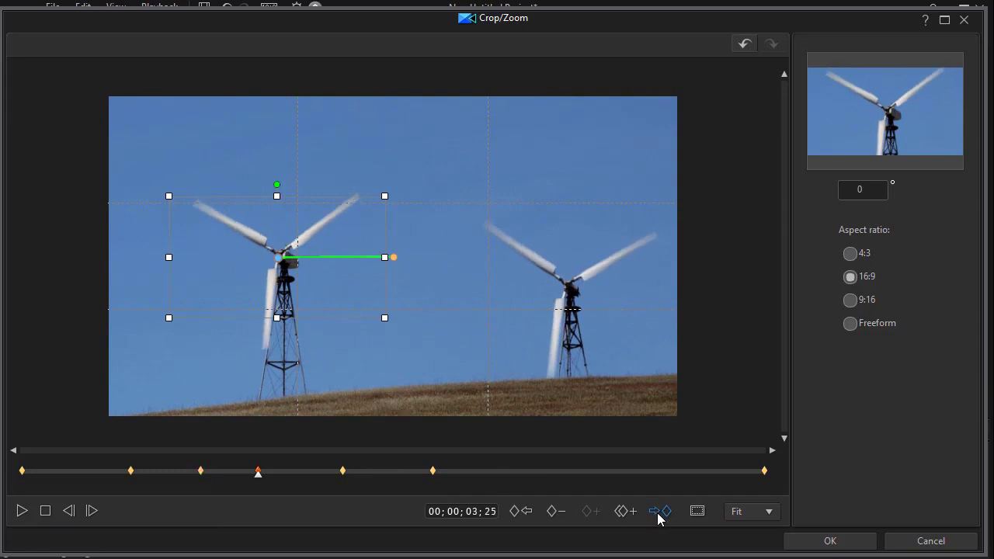
{"action": "left_click", "coordinate": [658, 519]}
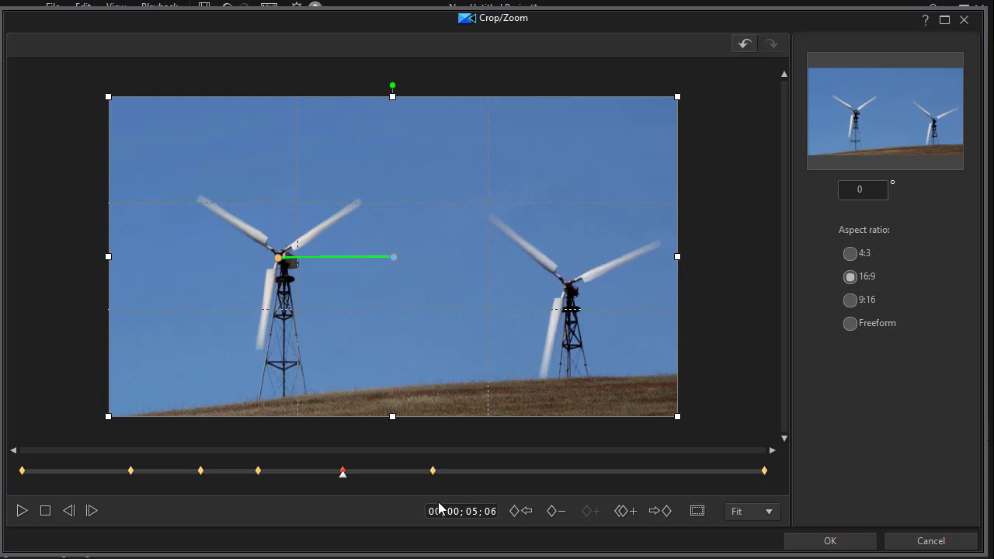
{"action": "left_click", "coordinate": [659, 518]}
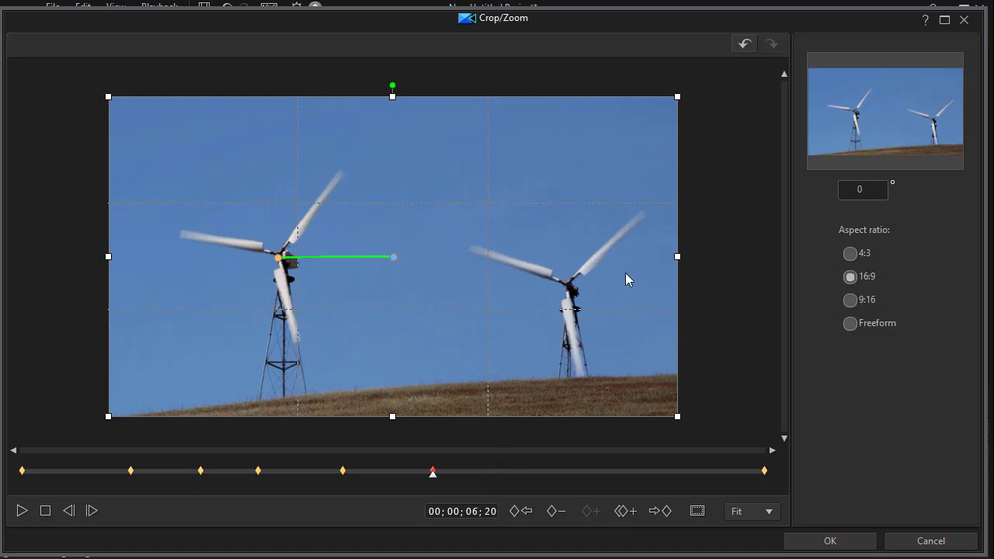
Add a keyframe at 07;17 with a tight crop on the right turbine.
{"action": "left_click", "coordinate": [491, 471]}
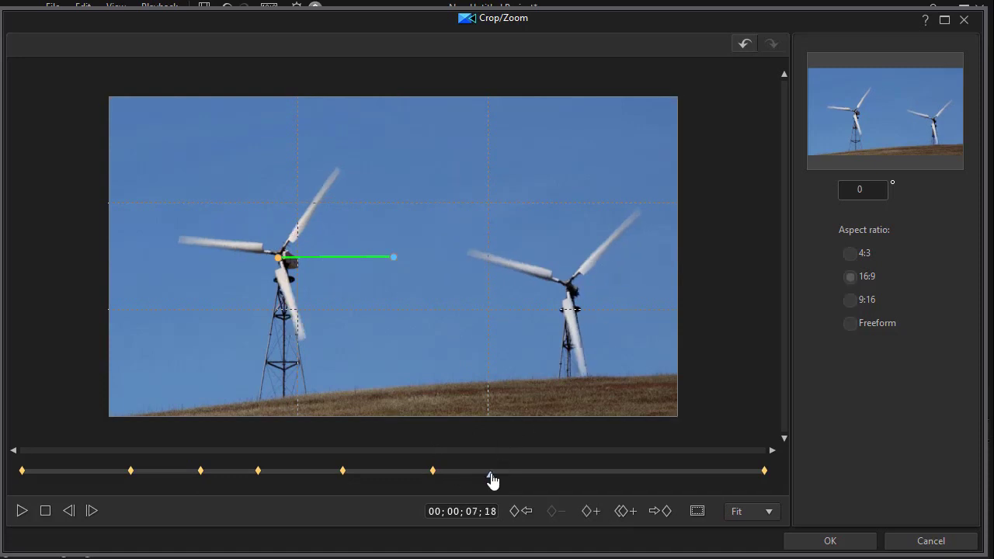
{"action": "left_click", "coordinate": [590, 515]}
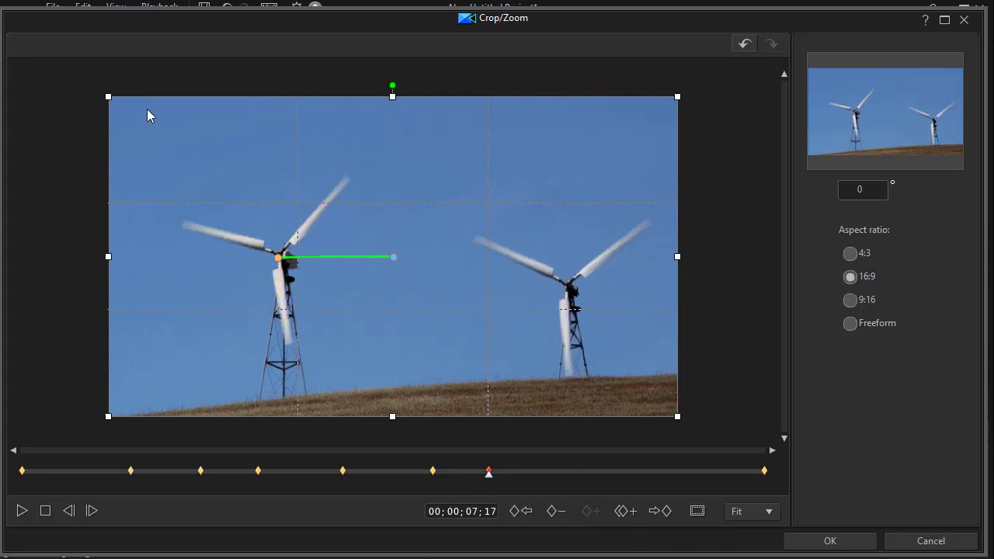
{"action": "left_click_drag", "start_coordinate": [108, 96], "coordinate": [273, 222]}
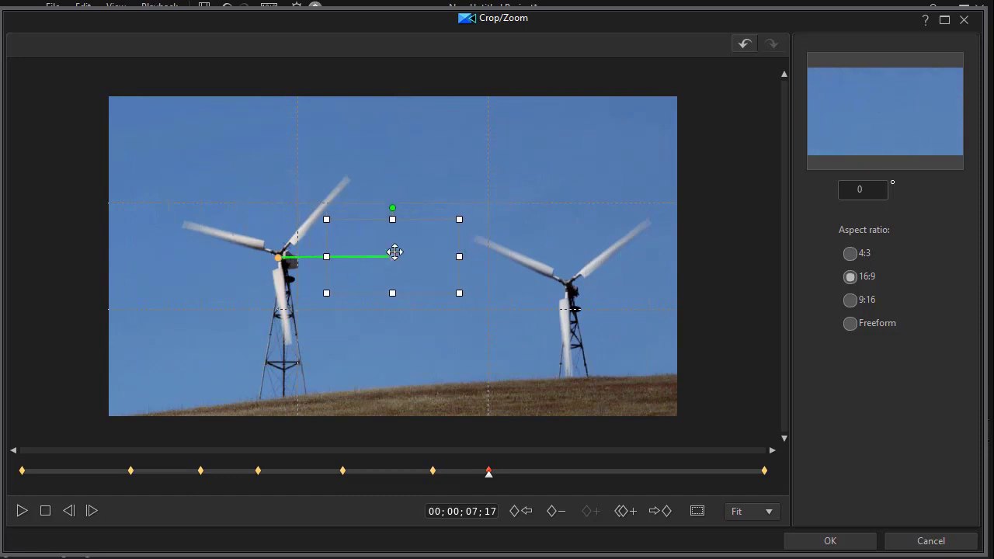
{"action": "left_click_drag", "start_coordinate": [395, 251], "coordinate": [568, 283]}
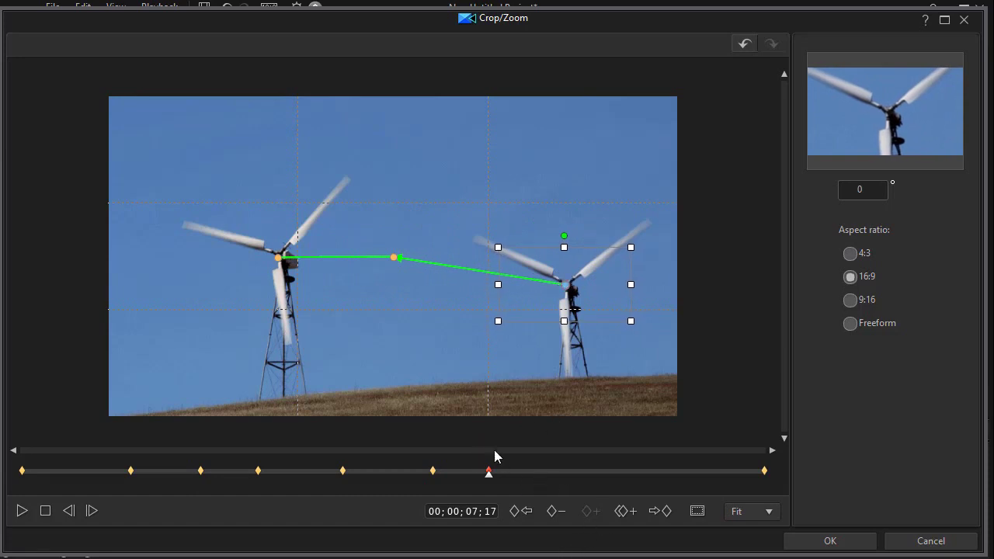
Duplicate the right-turbine close-up as a new keyframe at 09;05.
{"action": "left_click", "coordinate": [567, 471]}
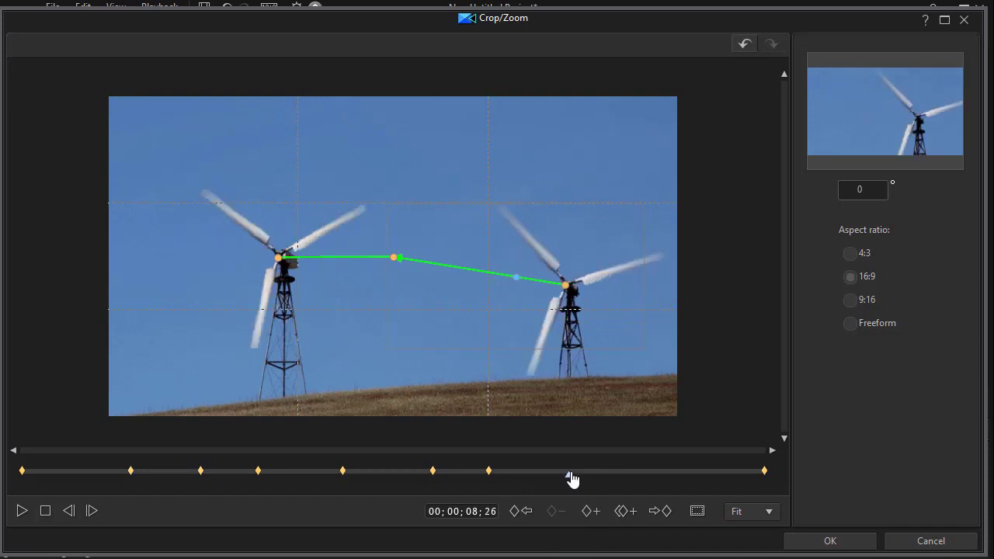
{"action": "left_click_drag", "start_coordinate": [570, 481], "coordinate": [588, 483]}
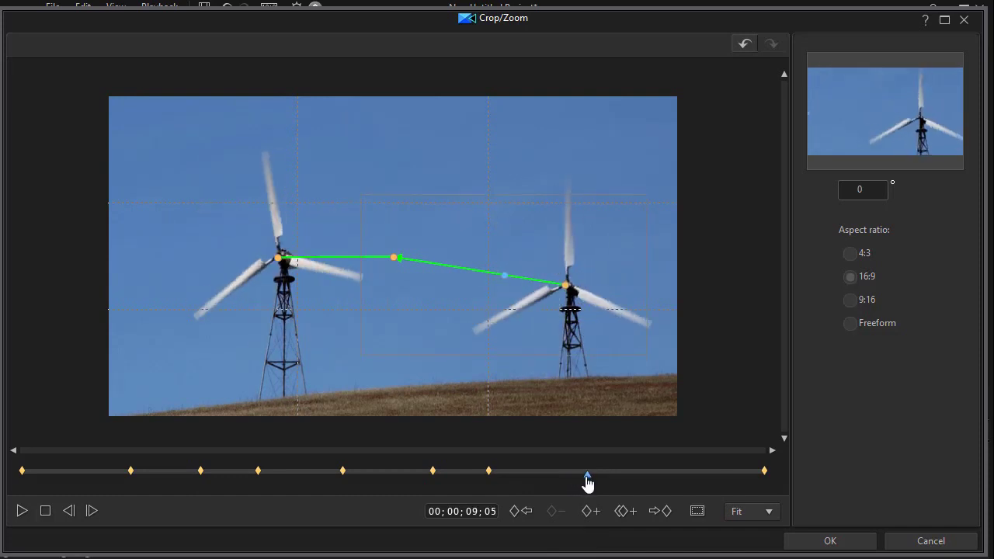
{"action": "left_click", "coordinate": [625, 511]}
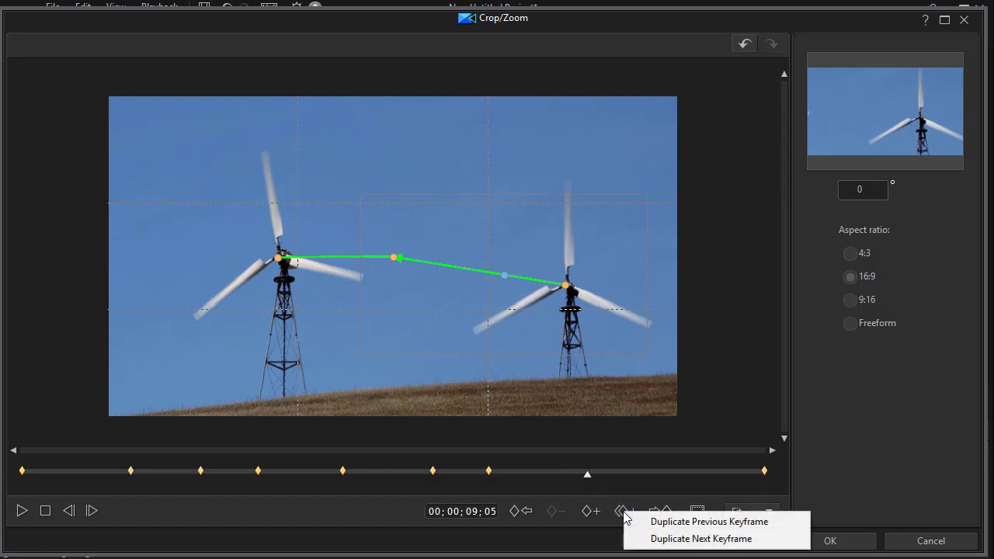
{"action": "left_click", "coordinate": [664, 526]}
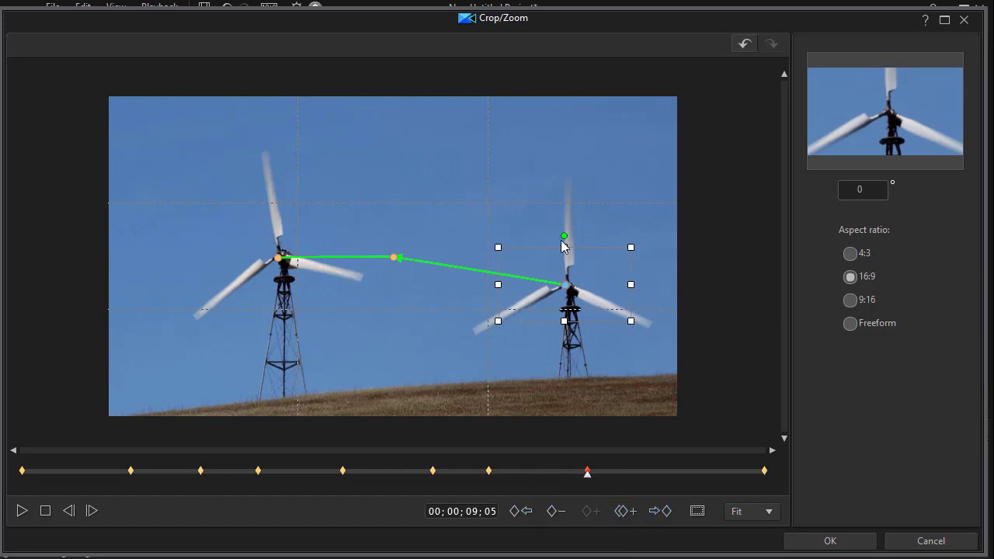
{"action": "left_click", "coordinate": [520, 512]}
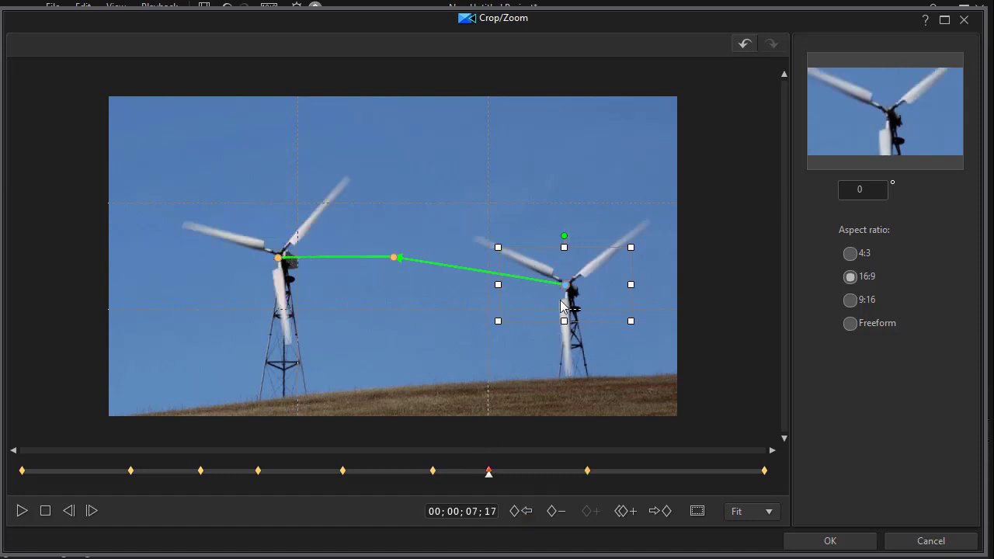
{"action": "left_click", "coordinate": [664, 514]}
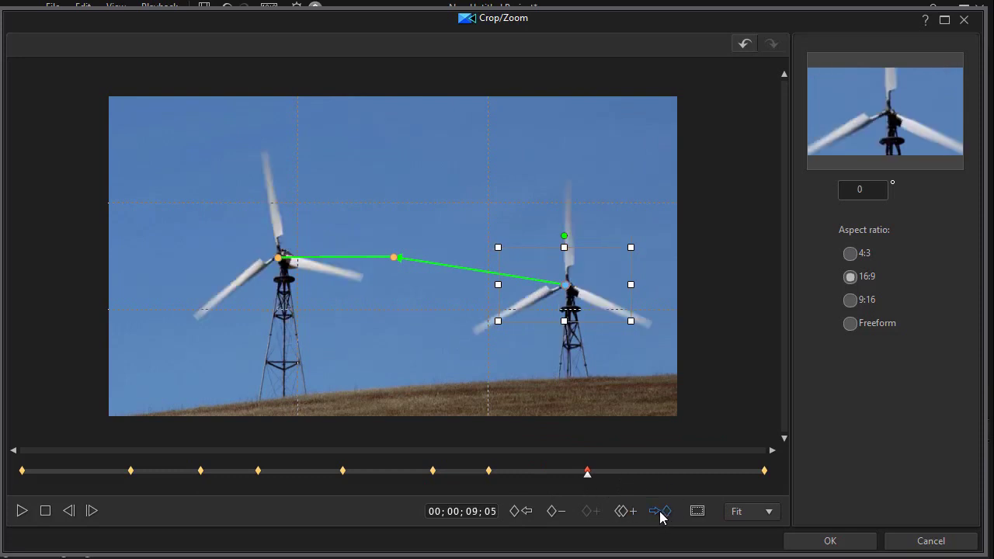
{"action": "left_click", "coordinate": [664, 512]}
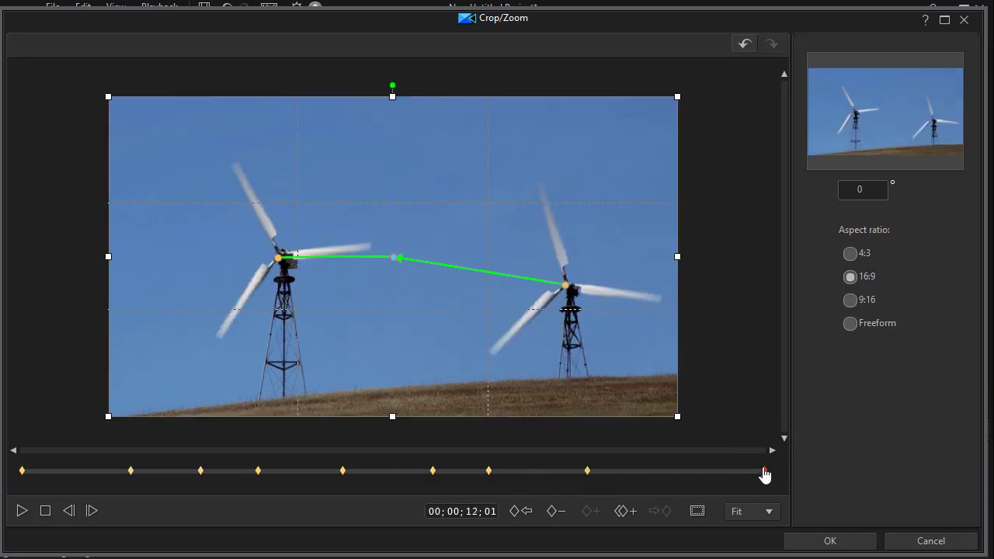
{"action": "left_click", "coordinate": [45, 512]}
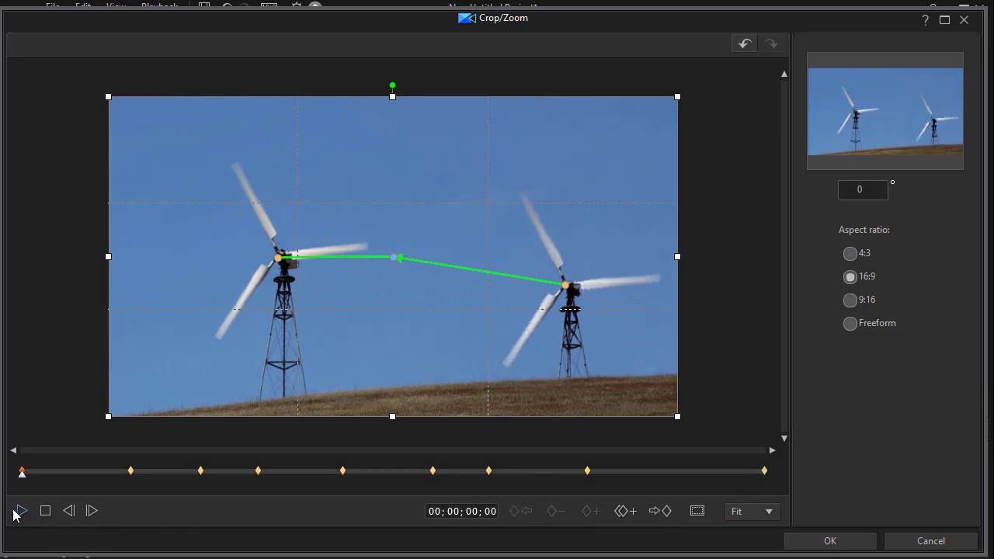
{"action": "left_click", "coordinate": [20, 513]}
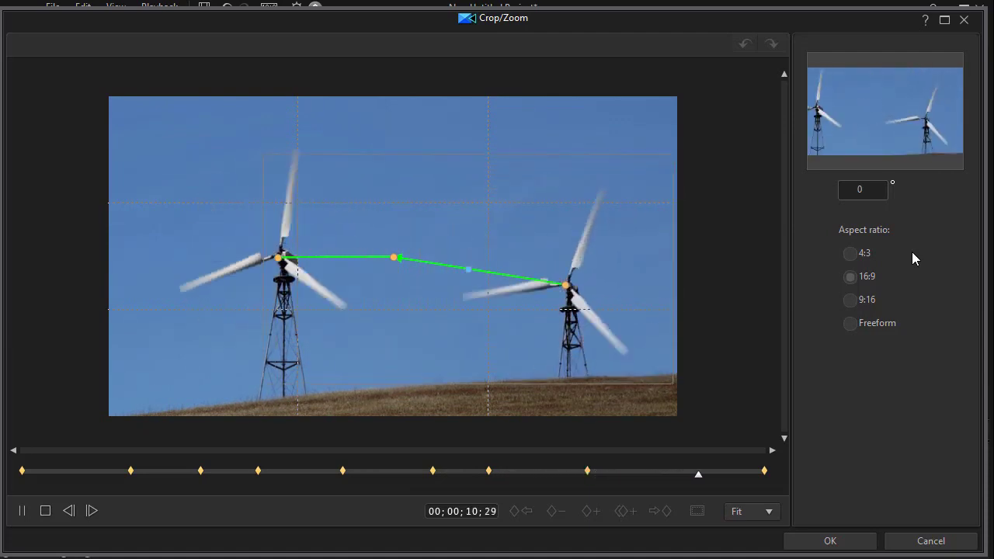
{"action": "left_click", "coordinate": [45, 510]}
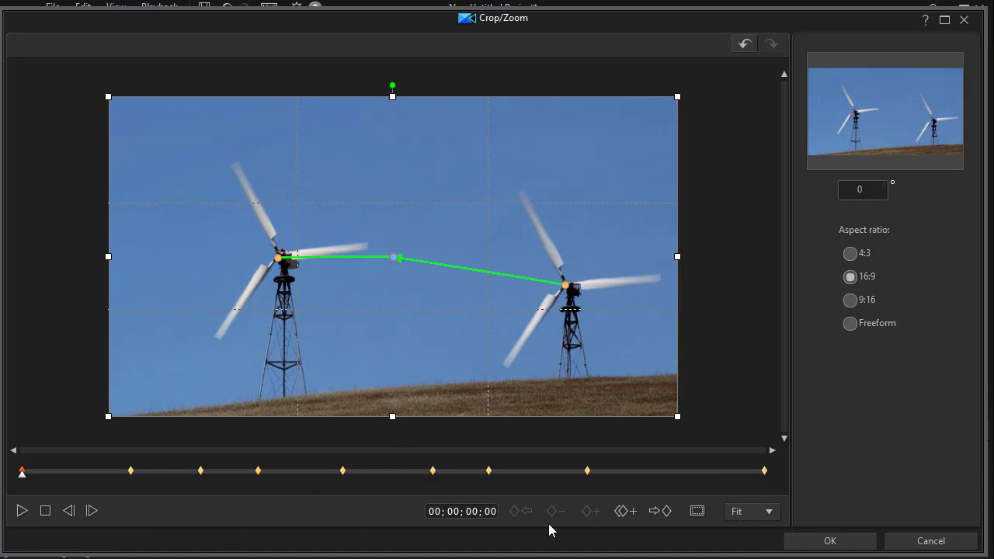
Set the left-turbine close-up keyframe's rotation to 45°.
{"action": "left_click", "coordinate": [664, 514]}
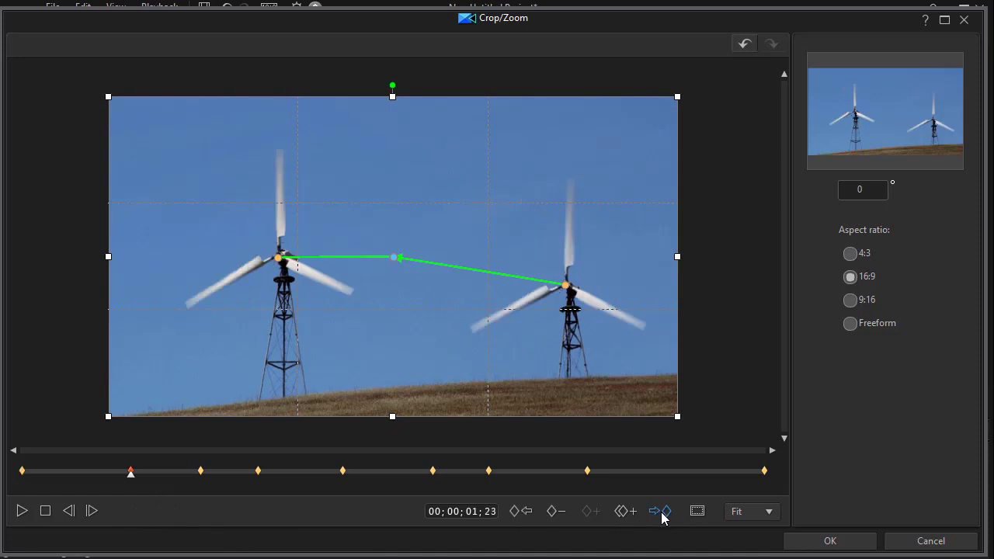
{"action": "left_click", "coordinate": [662, 515]}
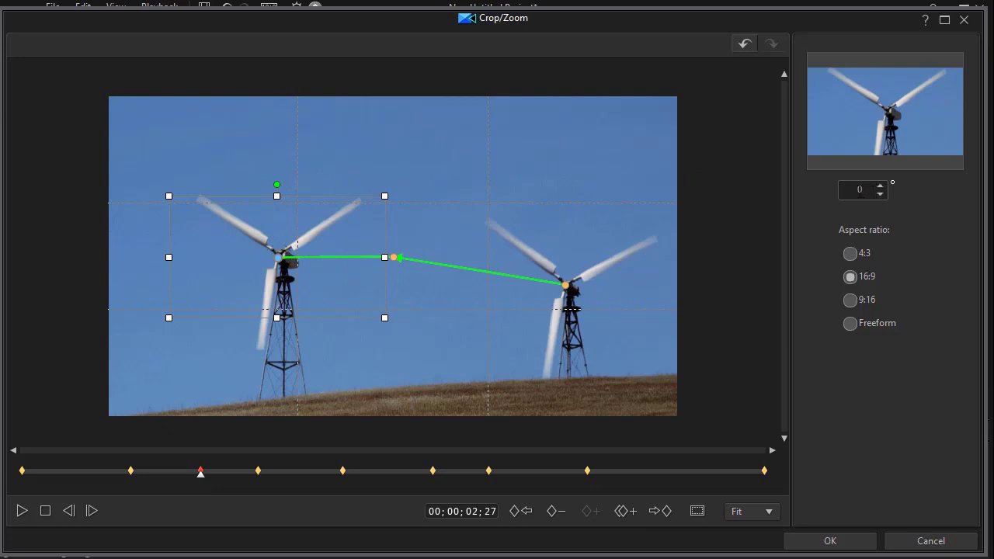
{"action": "key", "text": "Tab"}
{"action": "type", "text": "45"}
{"action": "left_click", "coordinate": [43, 516]}
Play the animation twice from the start to check the tilted zoom.
{"action": "left_click", "coordinate": [41, 513]}
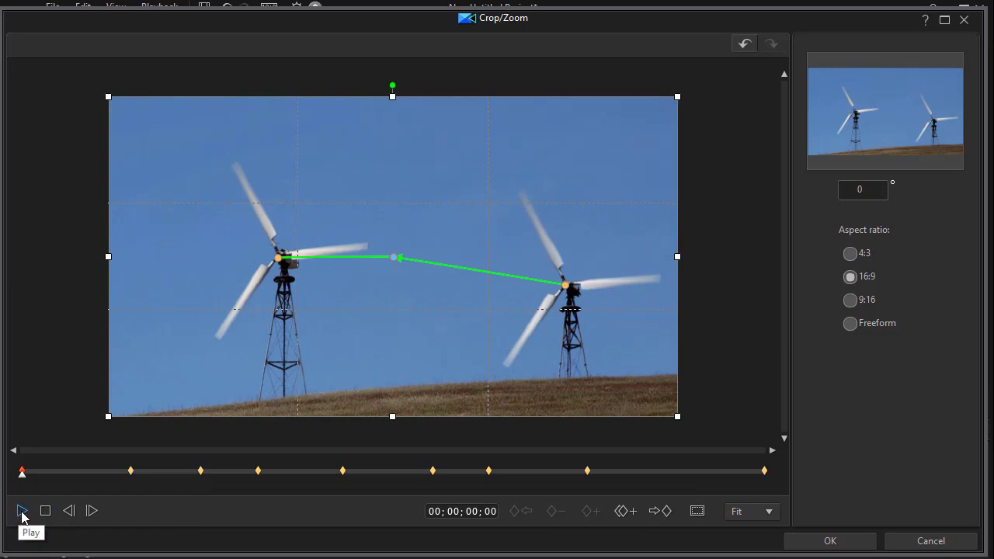
{"action": "left_click", "coordinate": [22, 515]}
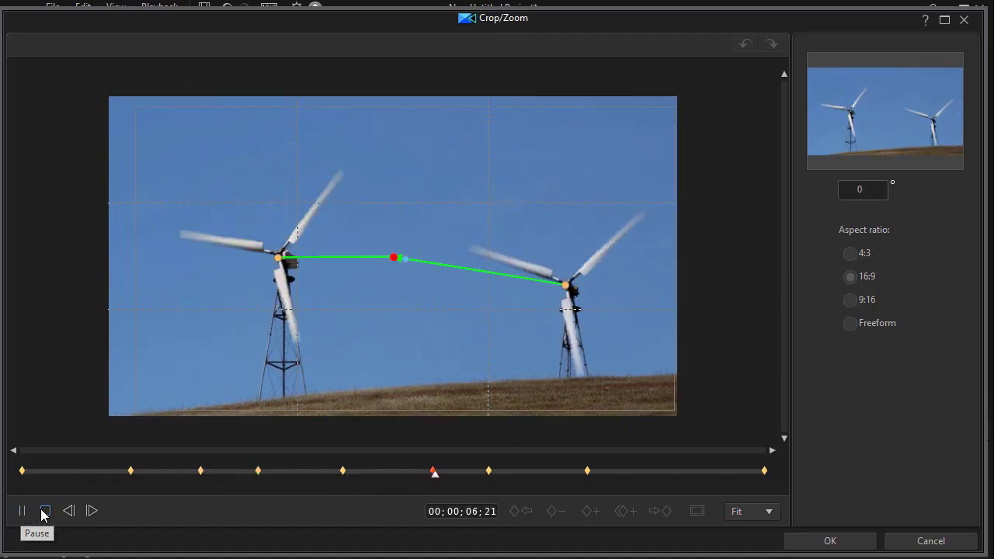
{"action": "left_click", "coordinate": [43, 516]}
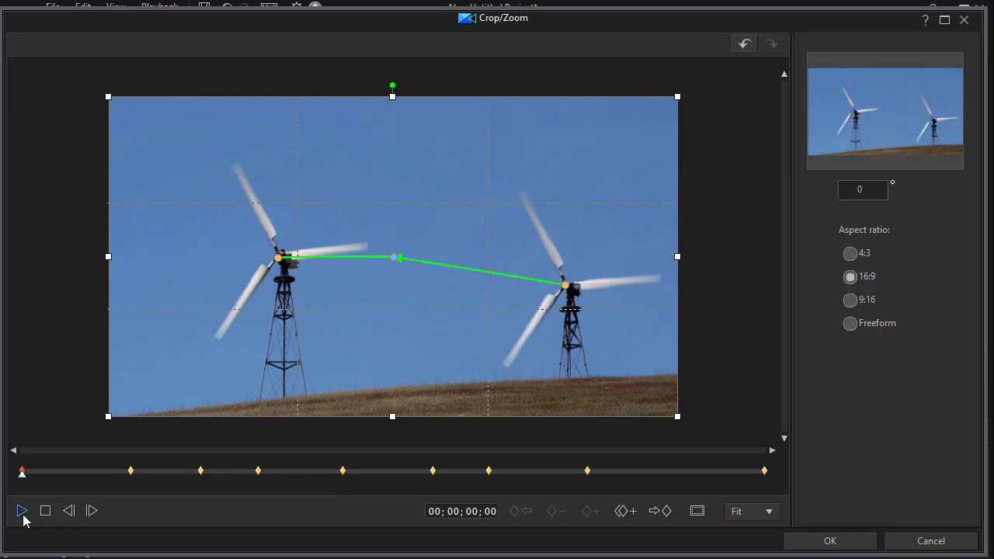
{"action": "left_click", "coordinate": [21, 511]}
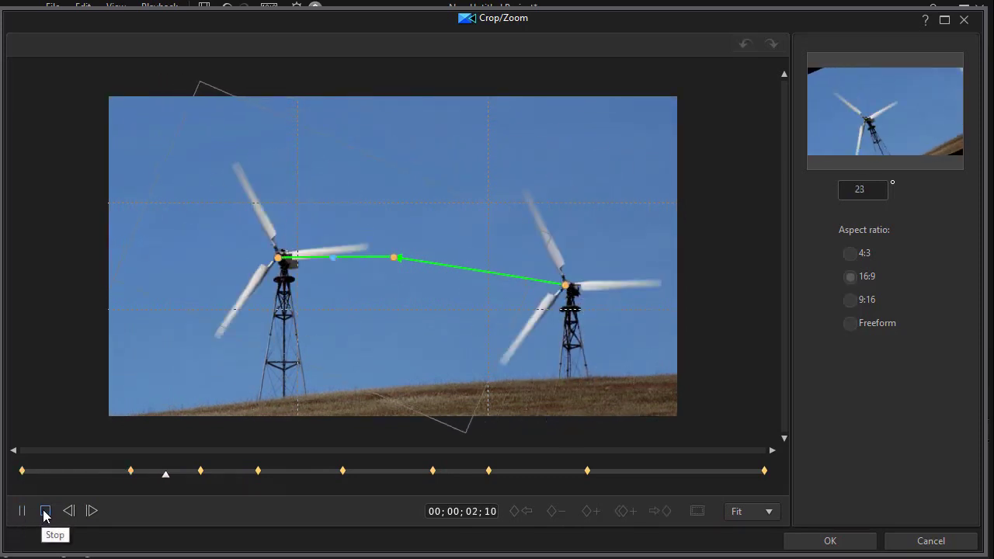
{"action": "left_click", "coordinate": [43, 515]}
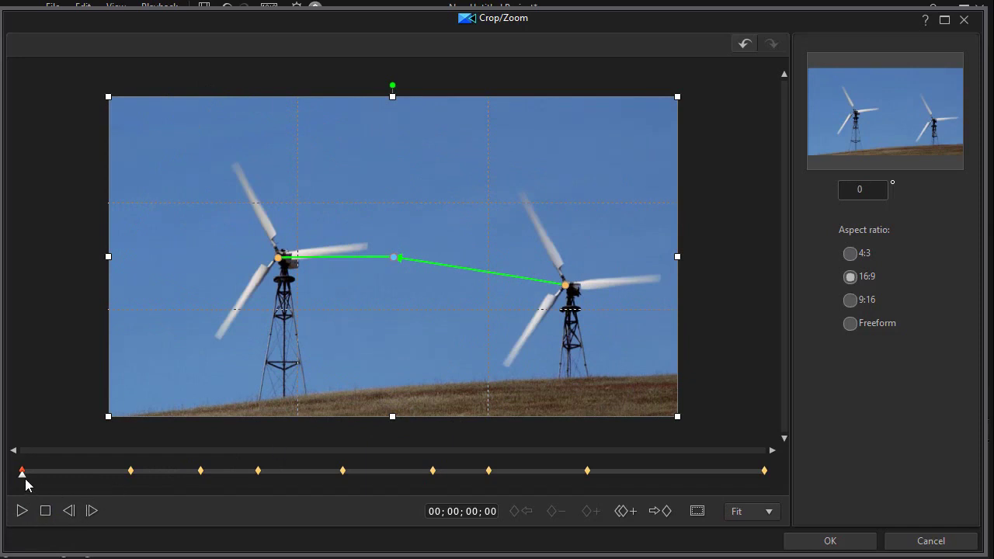
Change the left-turbine close-up keyframe's rotation from 45 to -15.
{"action": "left_click_drag", "start_coordinate": [24, 477], "coordinate": [154, 487]}
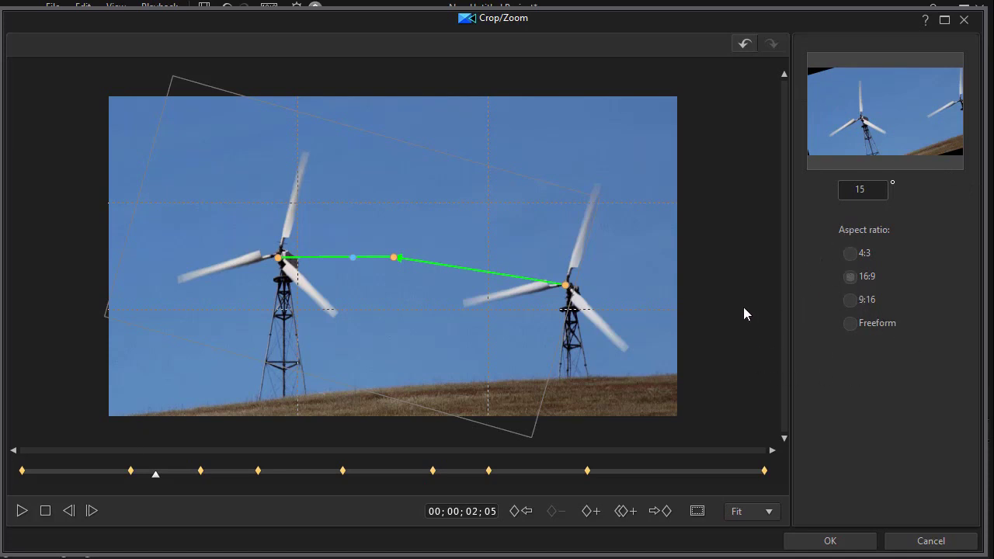
{"action": "left_click", "coordinate": [200, 473]}
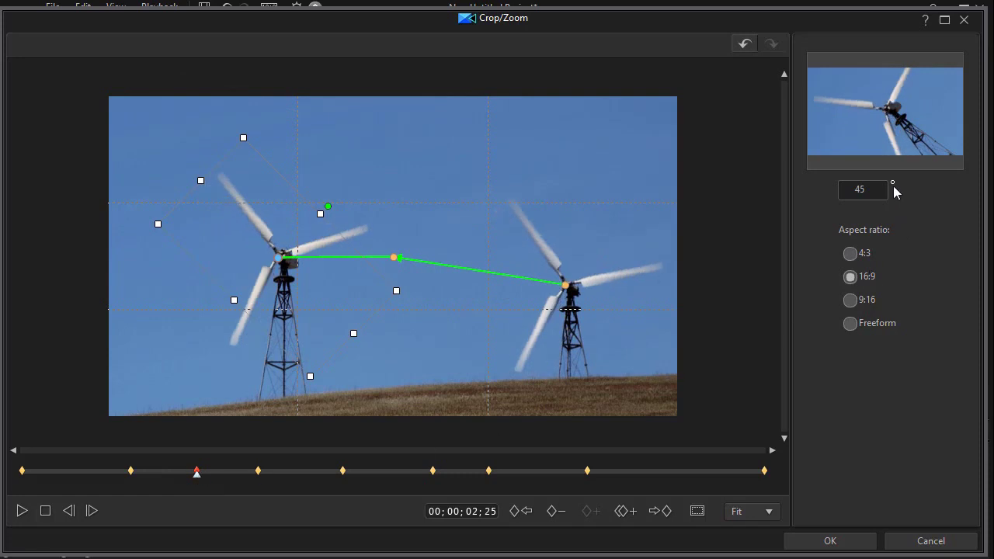
{"action": "double_click", "coordinate": [860, 189]}
{"action": "type", "text": "-1"}
{"action": "left_click", "coordinate": [44, 514]}
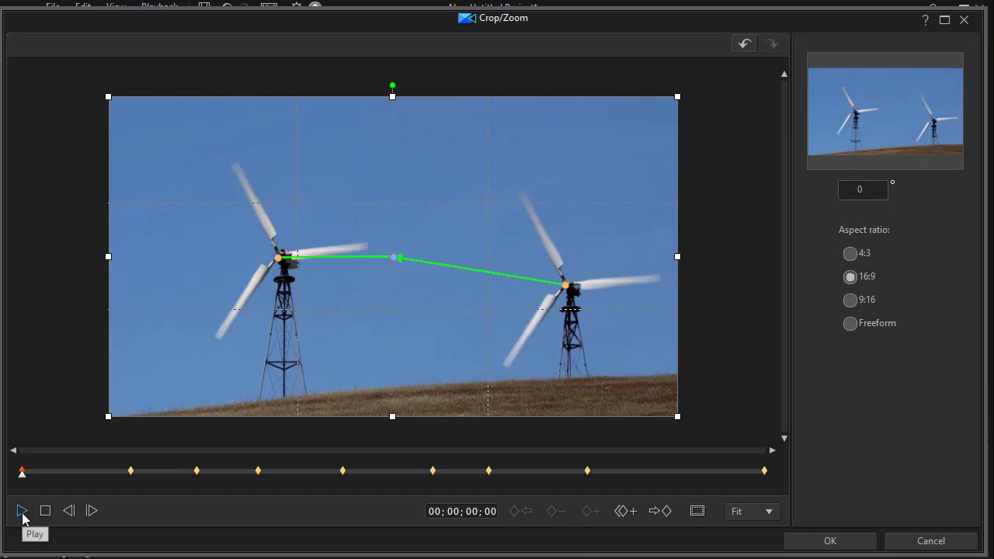
{"action": "left_click", "coordinate": [22, 517]}
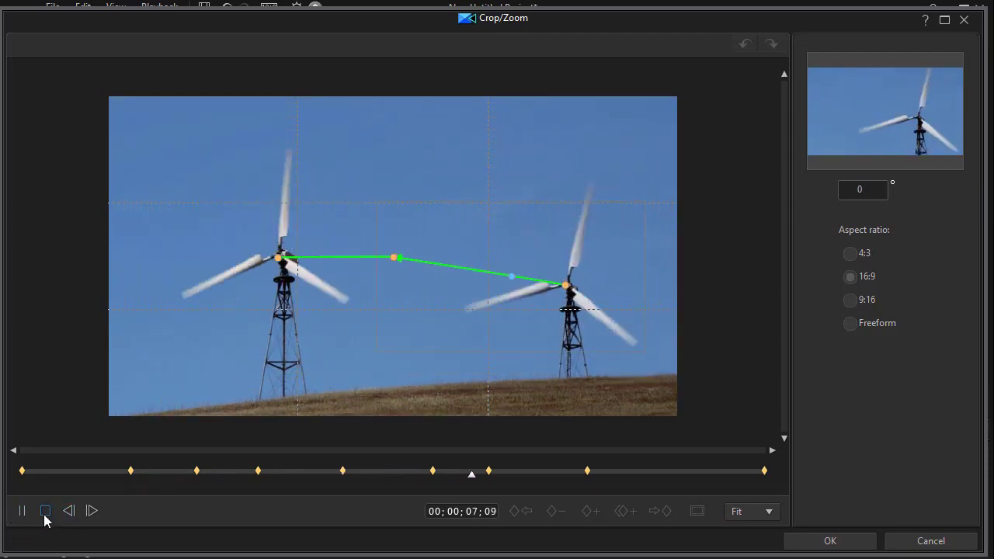
{"action": "left_click", "coordinate": [44, 514]}
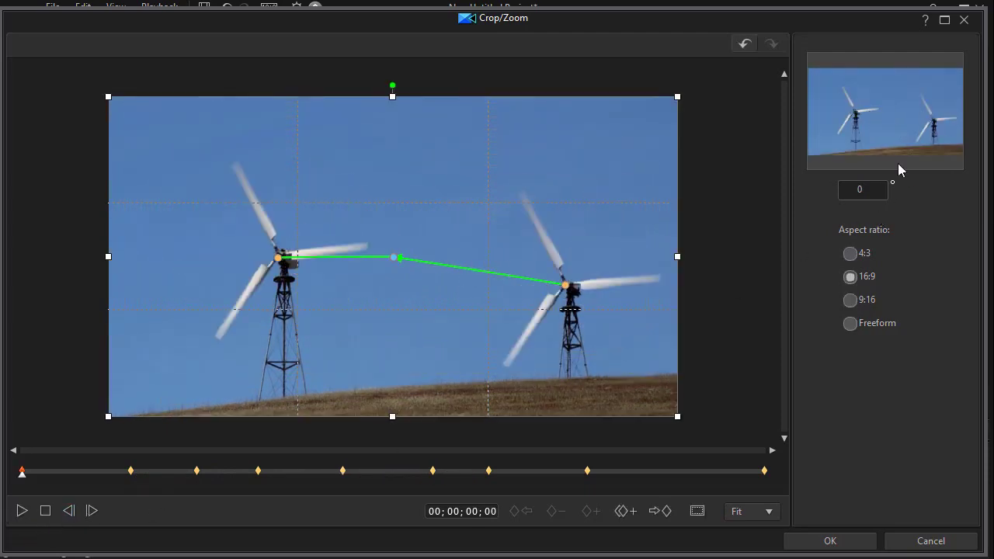